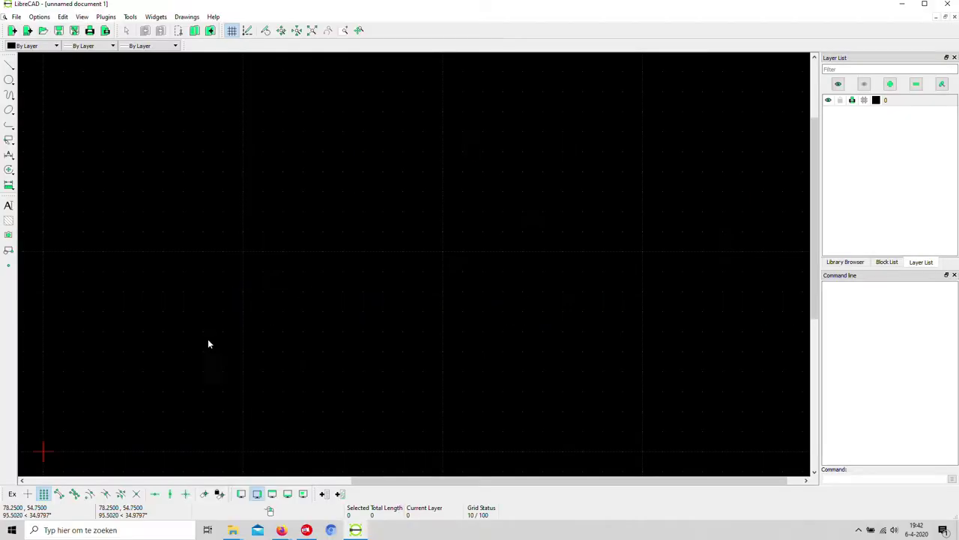
Open the shaft drawing 'voorbeeld as.dxf' from Desktop > Librecad files
scroll(214, 341, down, 3)
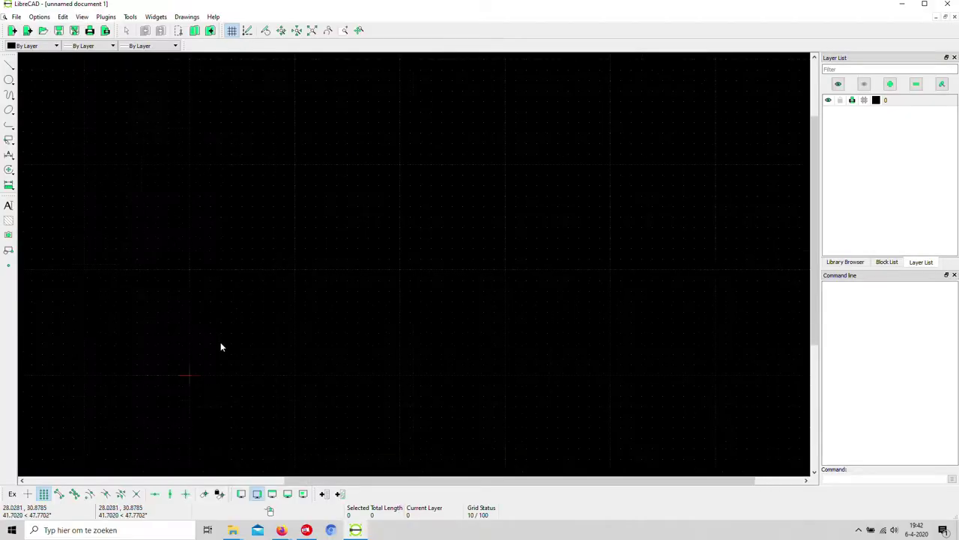
scroll(240, 368, up, 1)
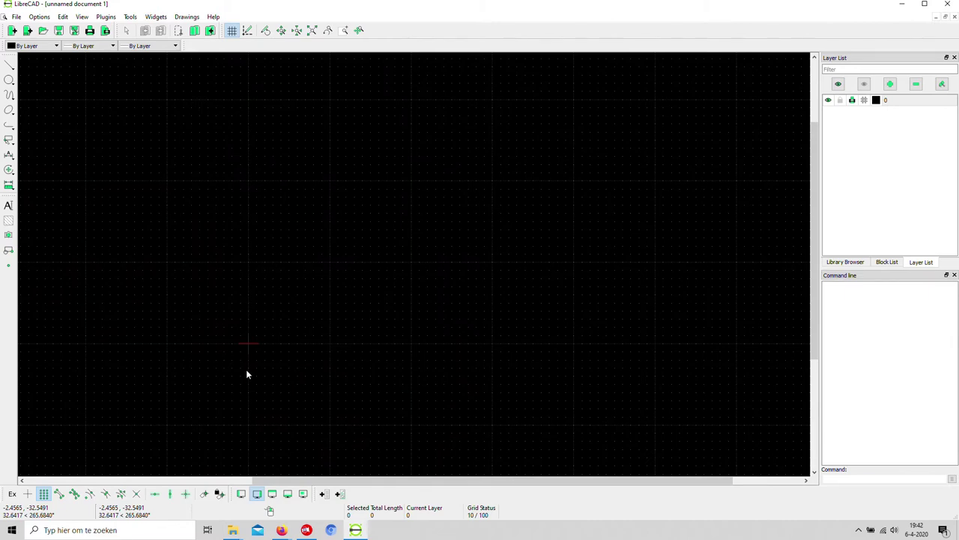
click(17, 18)
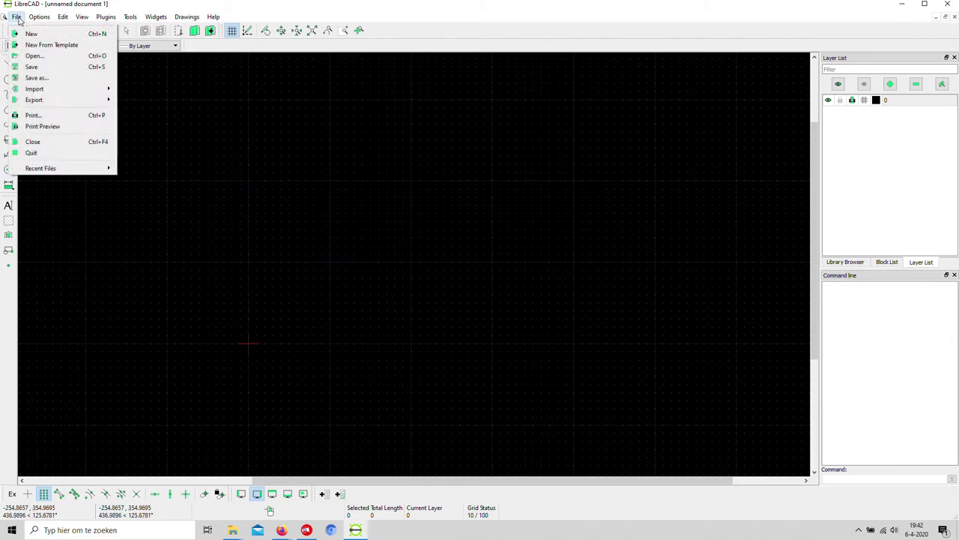
click(35, 56)
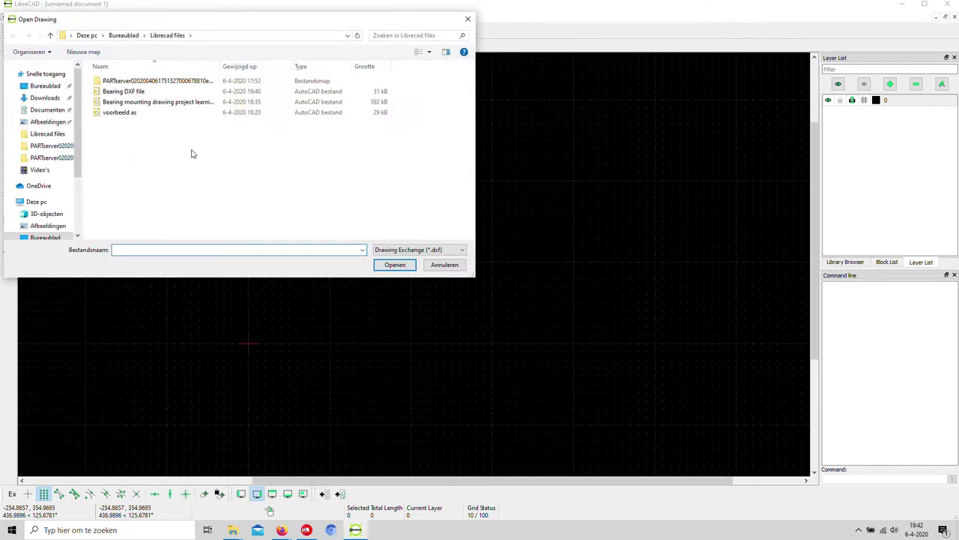
click(114, 36)
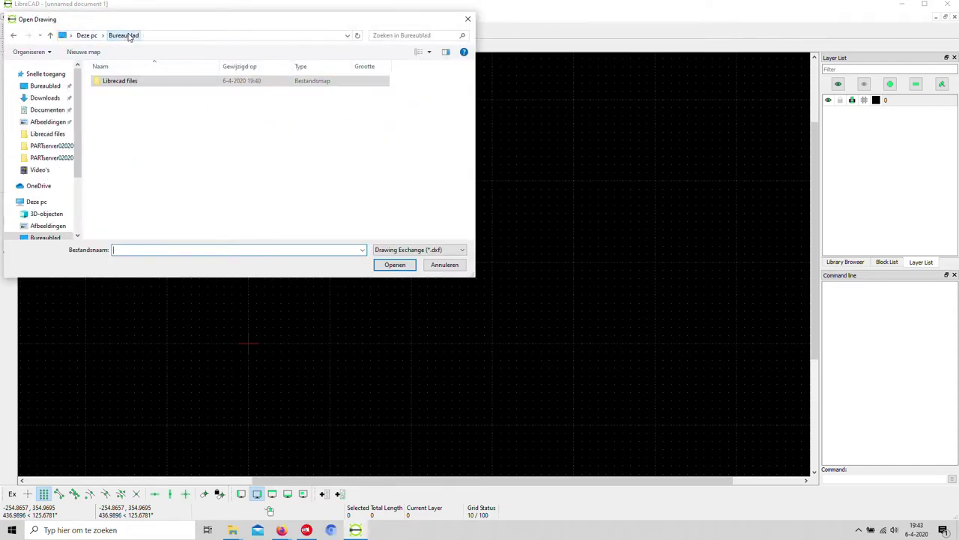
double_click(124, 81)
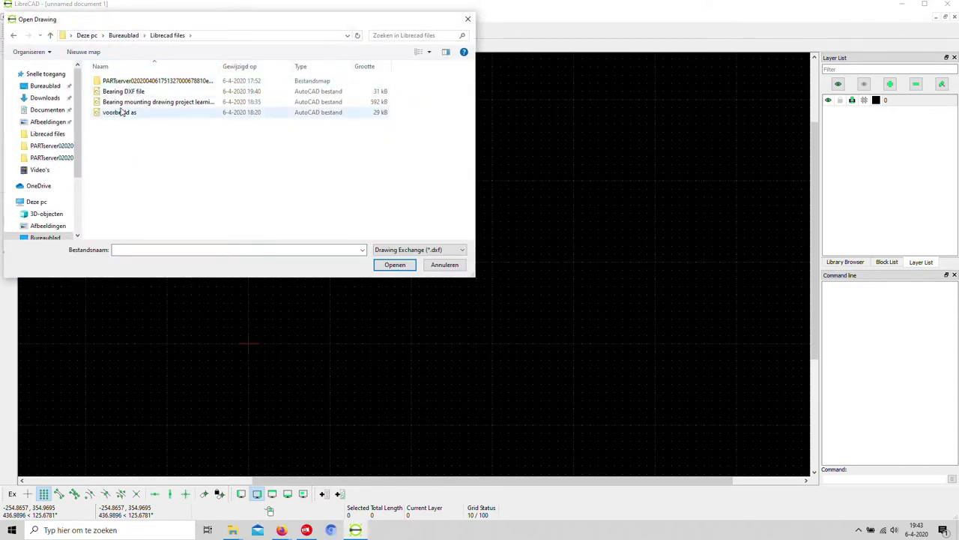
double_click(122, 111)
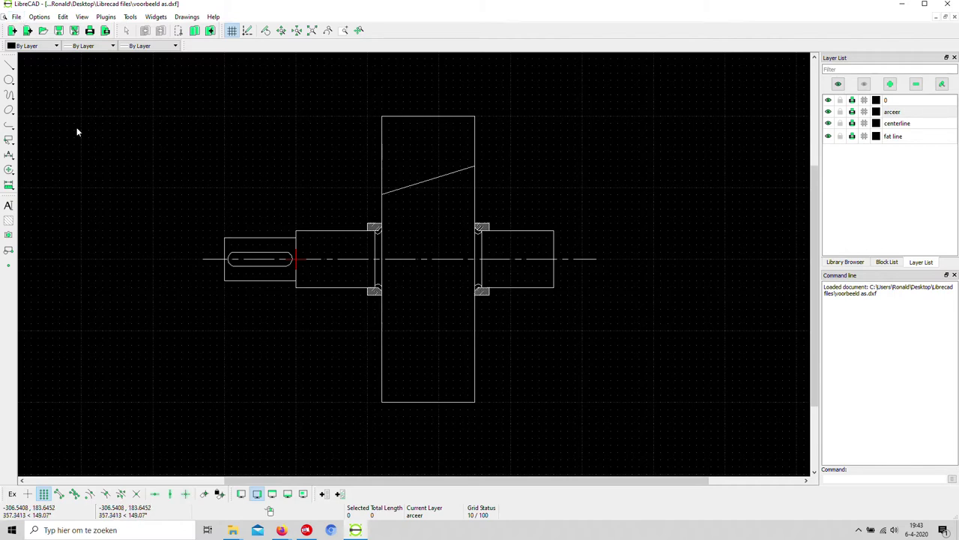
Import 'Bearing DXF file' as a block and place it on the shaft's left bearing seat
click(16, 17)
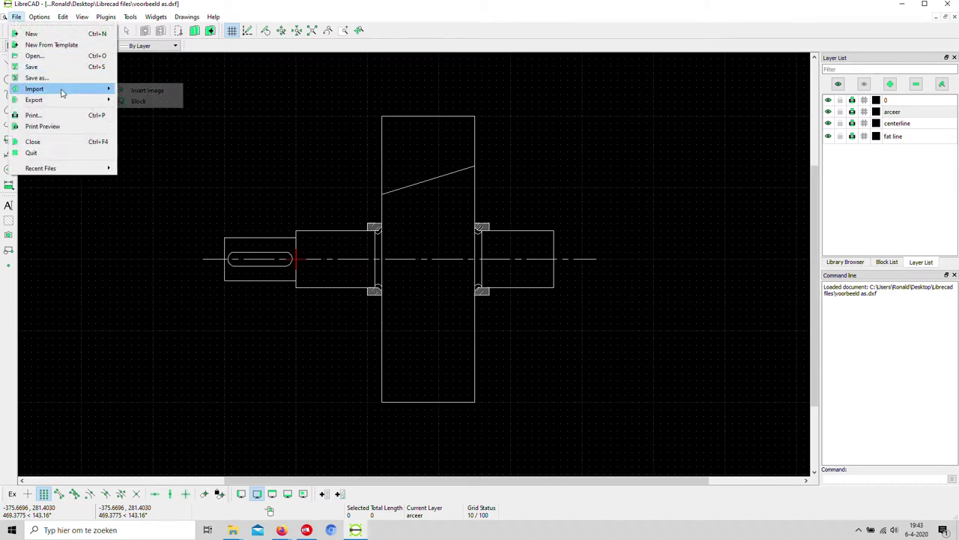
mouse_move(34, 89)
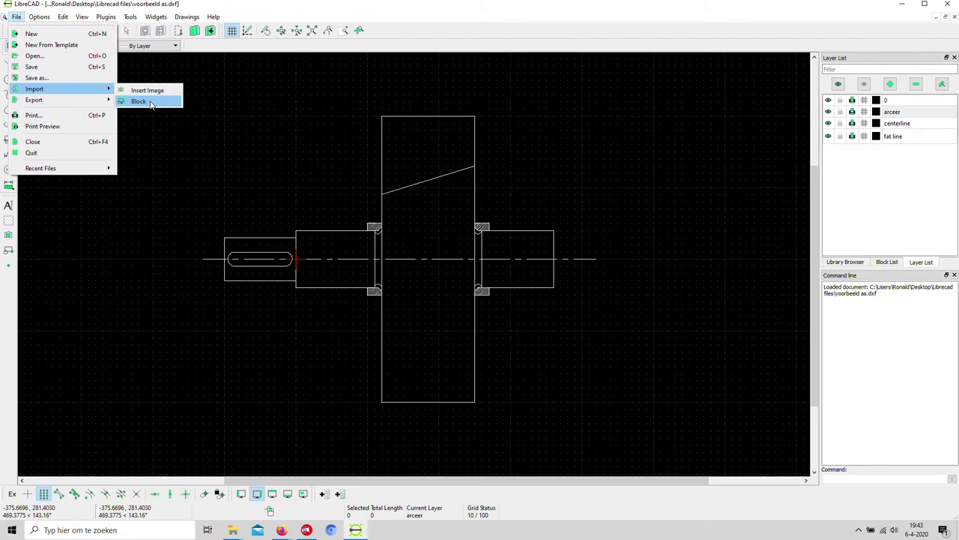
click(150, 102)
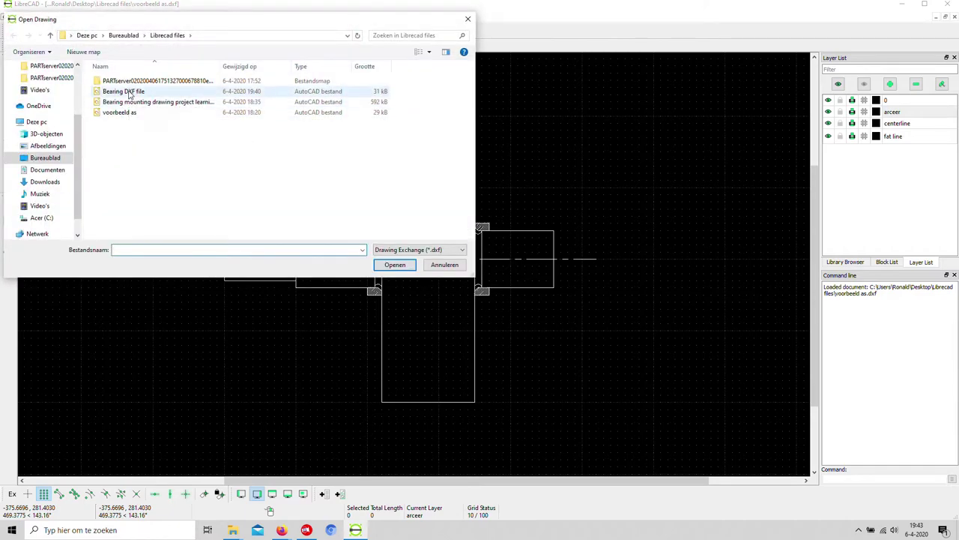
double_click(130, 94)
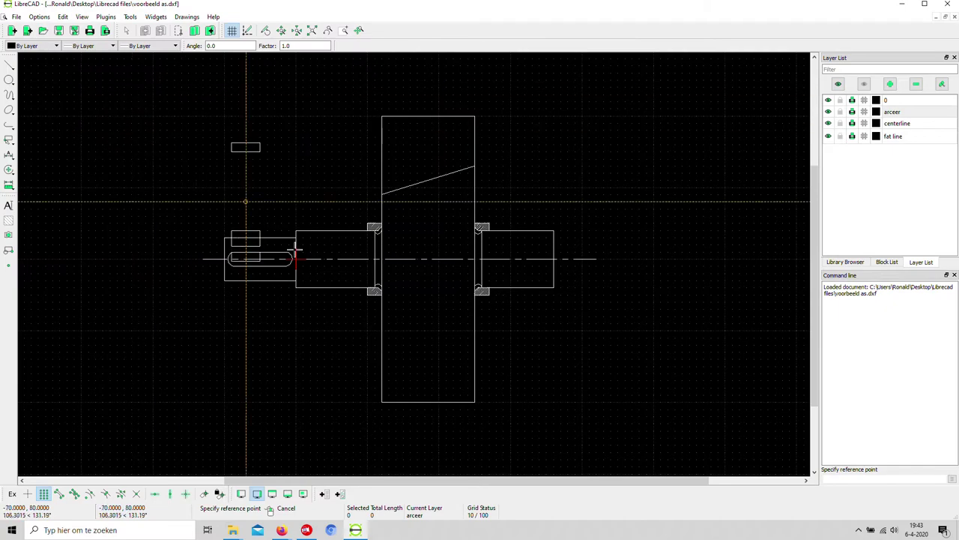
scroll(330, 273, up, 3)
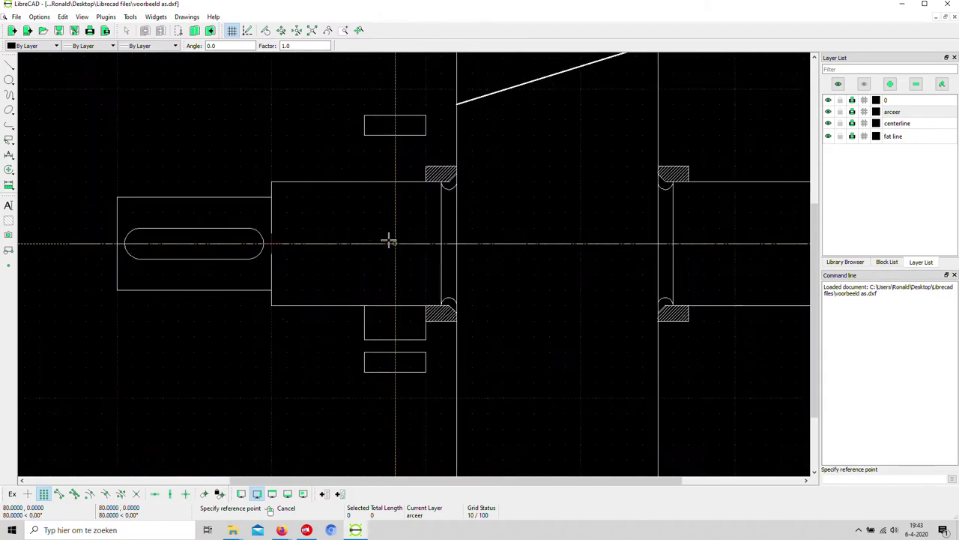
click(389, 240)
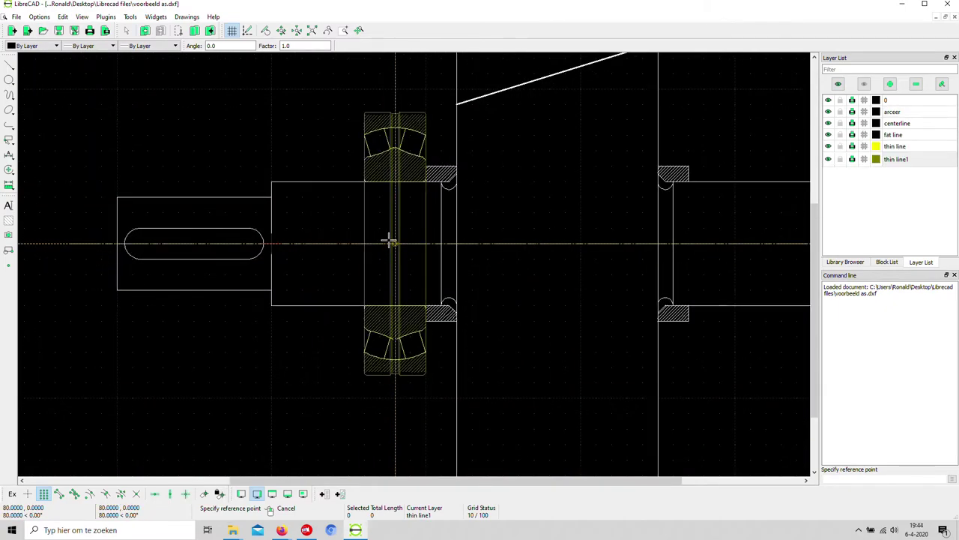
right_click(390, 241)
scroll(300, 330, down, 1)
scroll(300, 329, down, 1)
scroll(450, 320, up, 2)
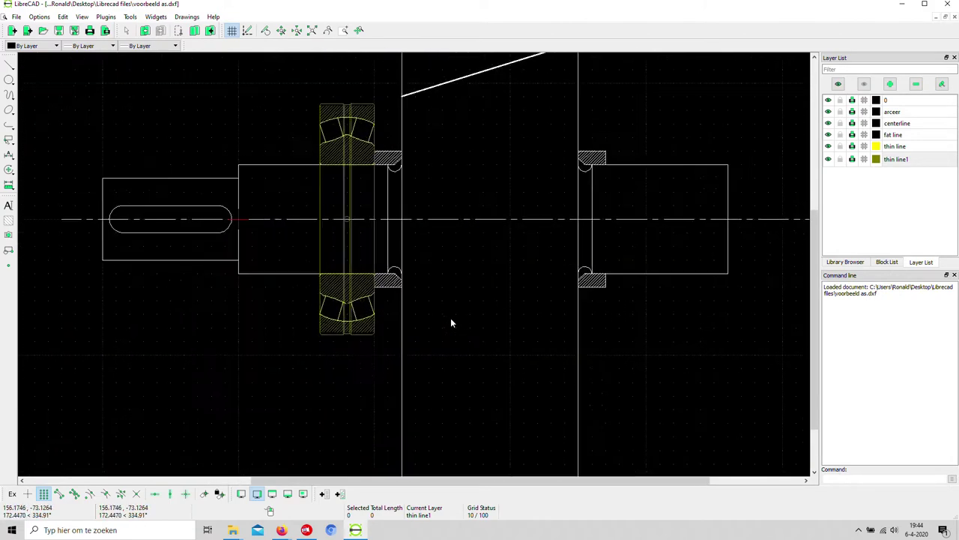
scroll(457, 314, down, 2)
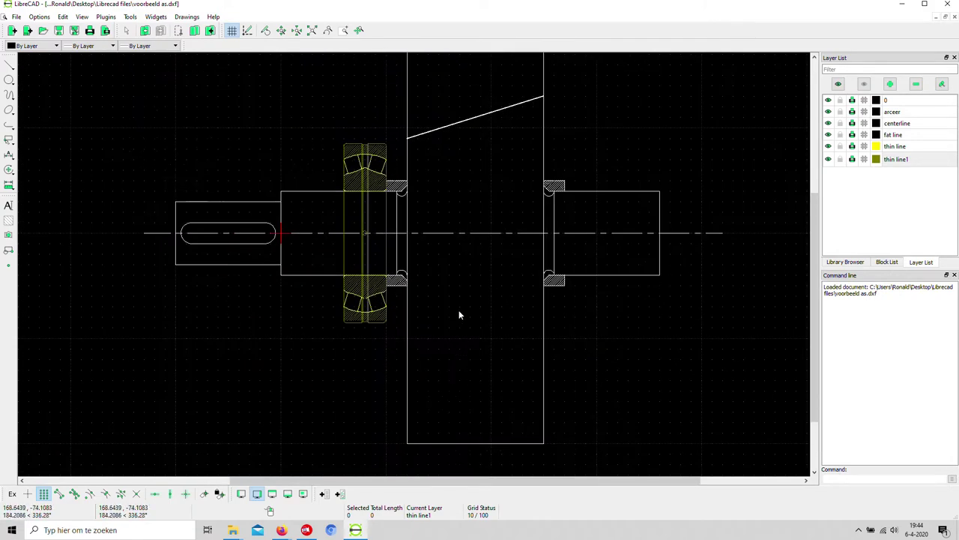
scroll(517, 296, down, 1)
scroll(554, 307, up, 2)
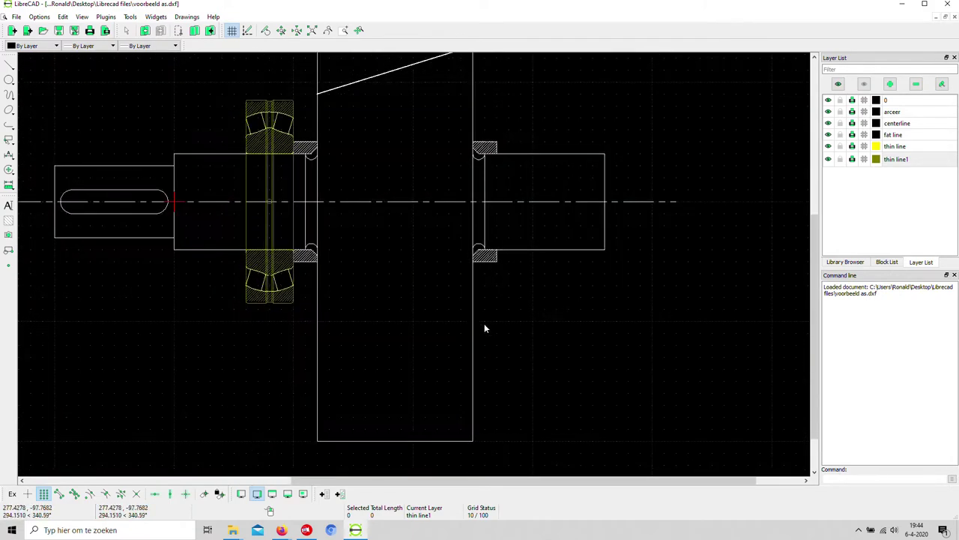
Select the left bearing and pick its reference point and the right bearing seat as the copy target
click(286, 298)
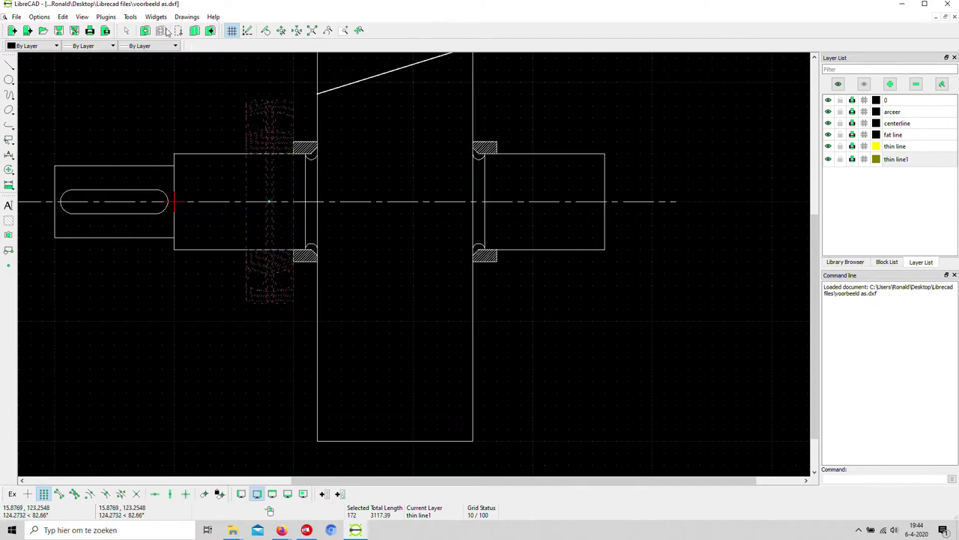
click(130, 16)
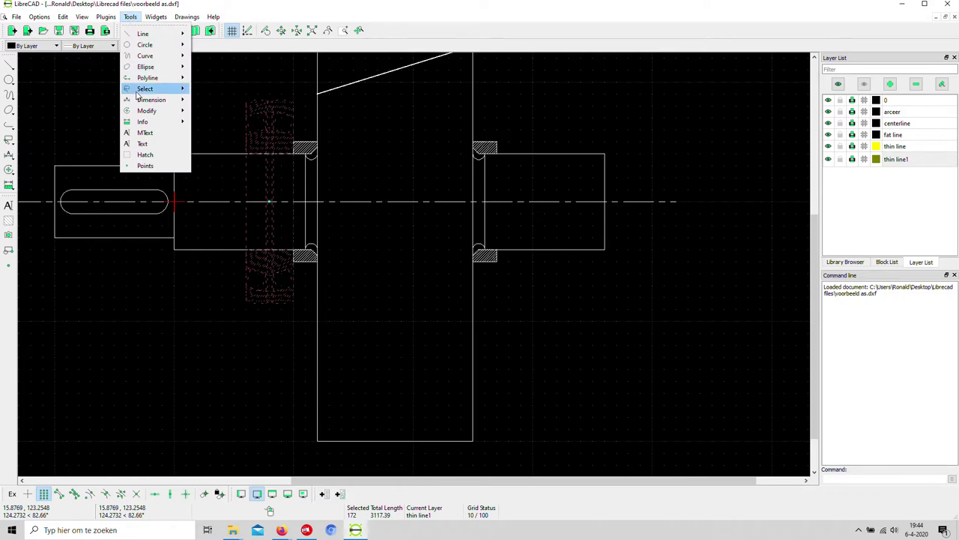
mouse_move(147, 110)
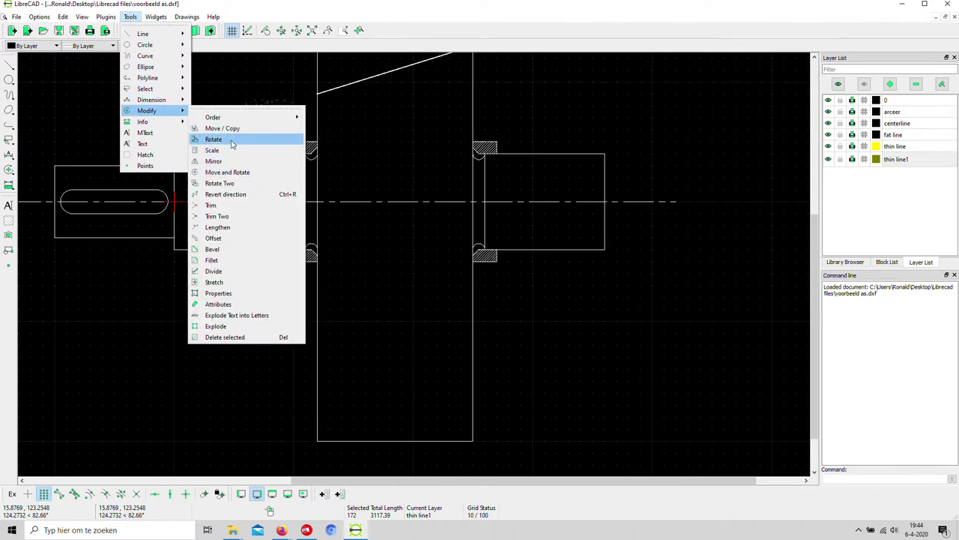
click(232, 128)
scroll(250, 223, up, 3)
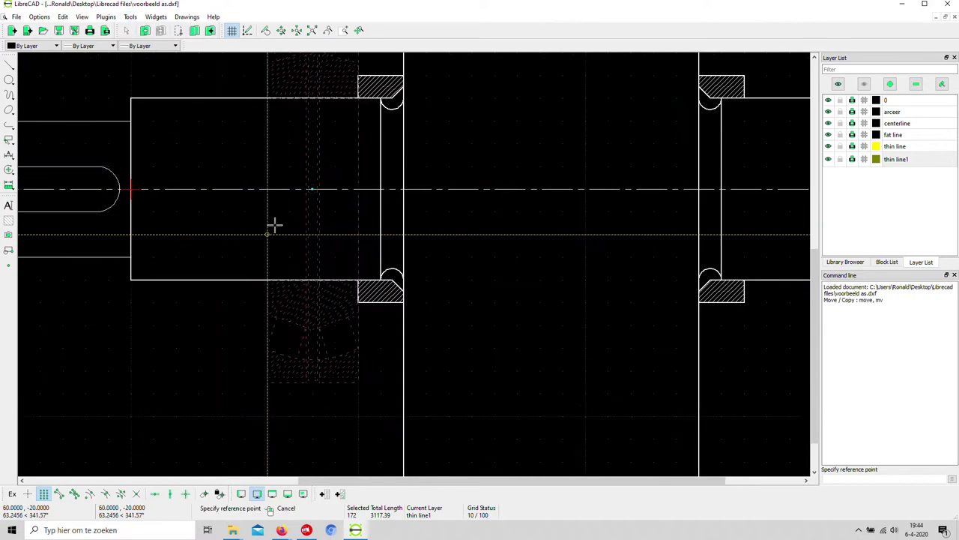
click(272, 189)
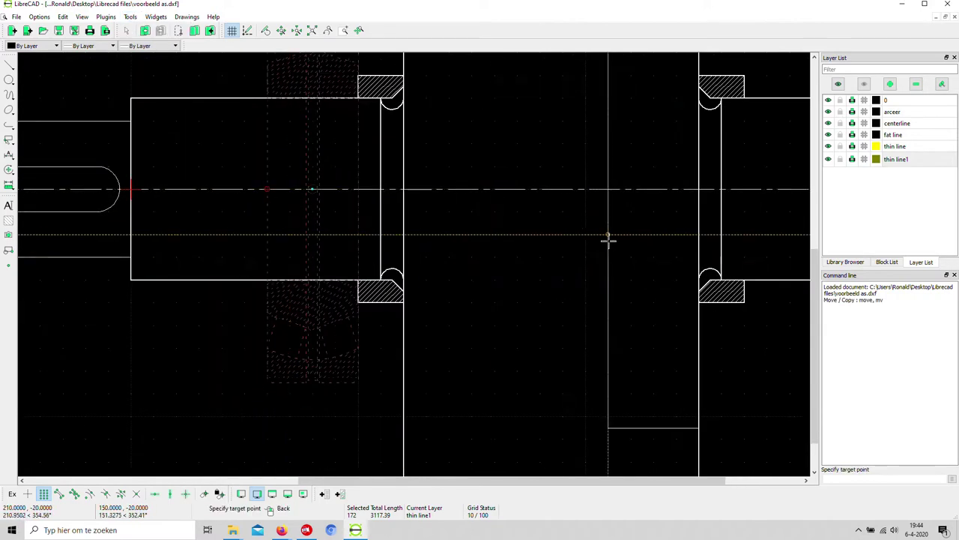
scroll(608, 240, down, 4)
scroll(638, 238, up, 4)
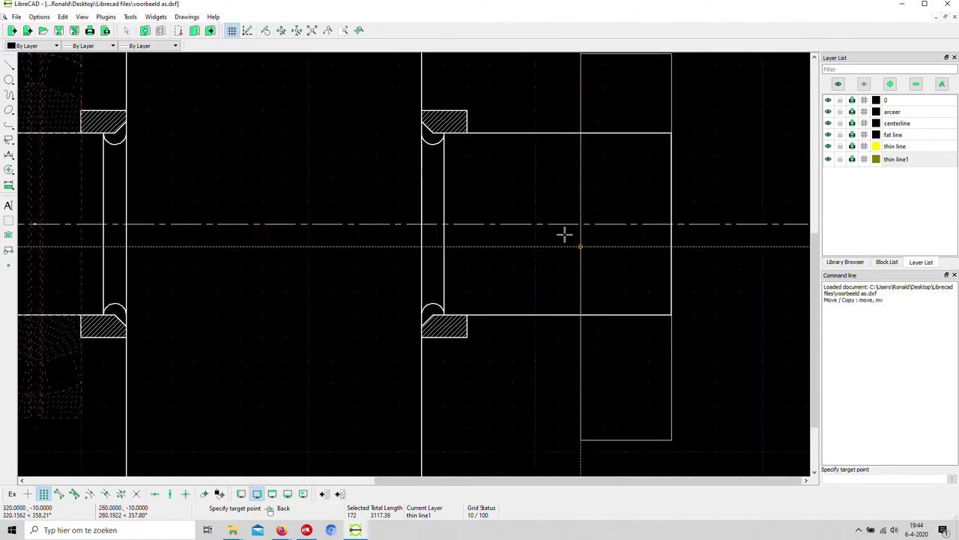
click(474, 223)
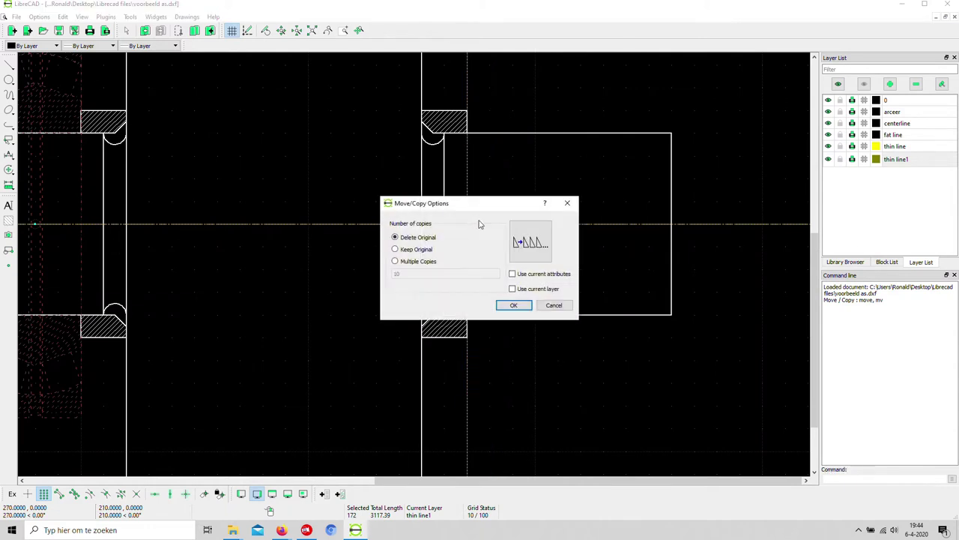
Keep the original bearing and confirm the copy onto the right bearing seat
click(416, 250)
click(514, 305)
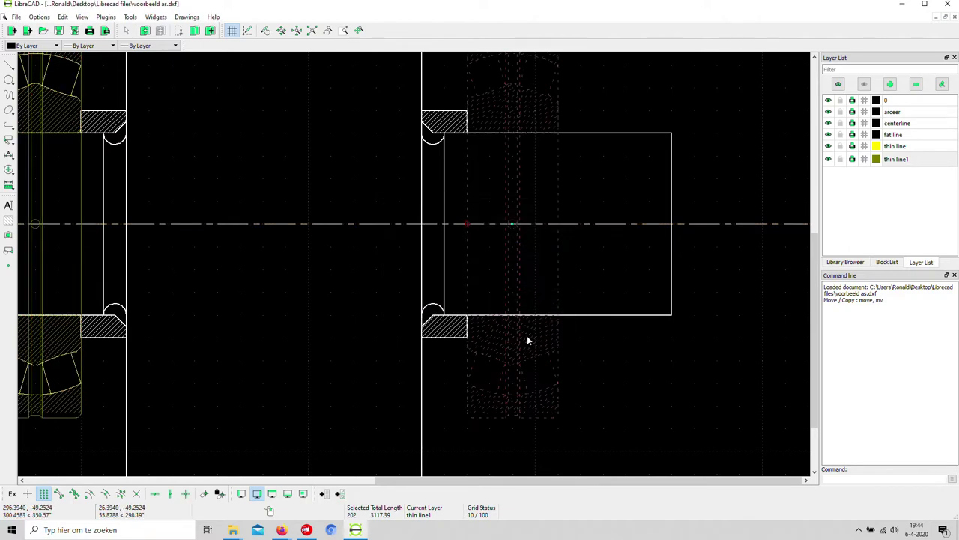
scroll(538, 344, down, 3)
scroll(509, 353, up, 1)
scroll(503, 357, down, 2)
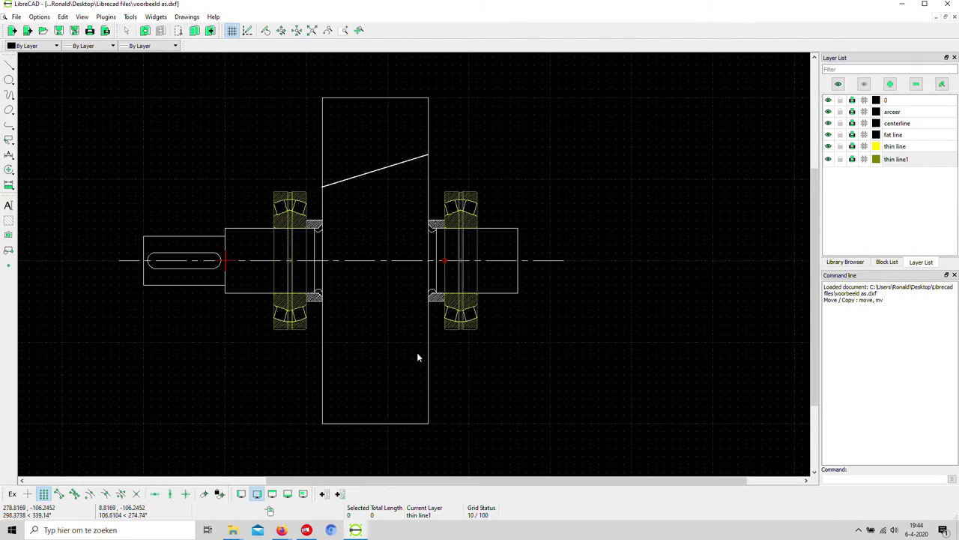
scroll(323, 348, up, 3)
scroll(244, 336, down, 2)
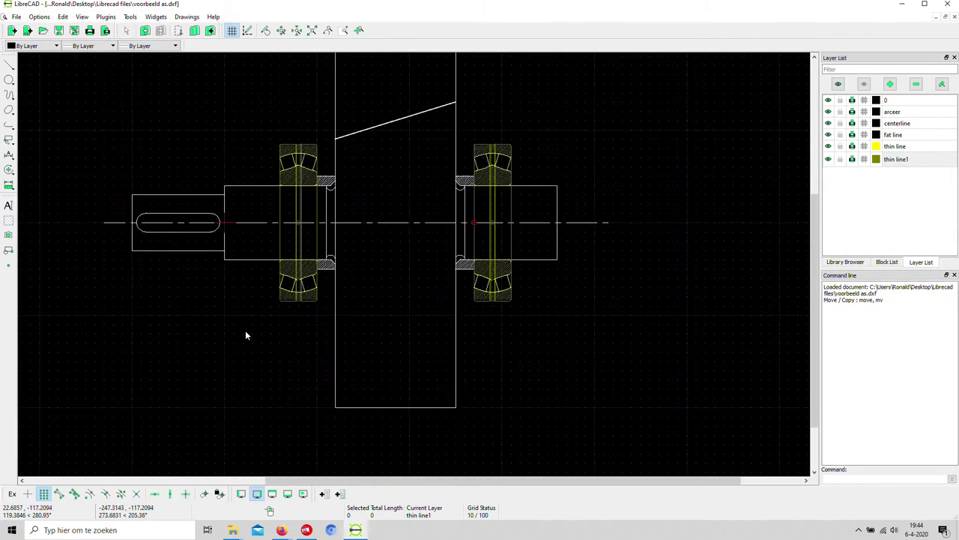
scroll(248, 335, down, 1)
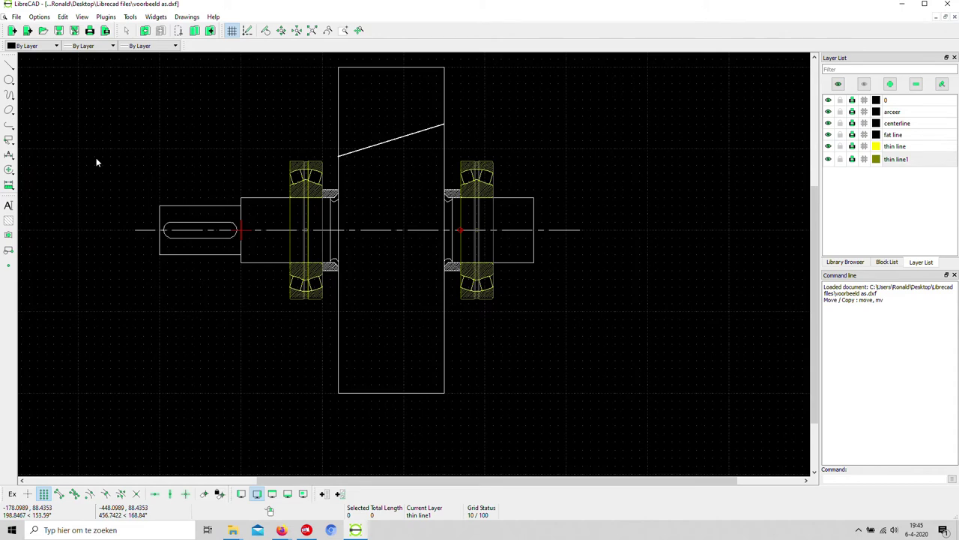
Write 'Bearing 21316 CW33' at height 4 and place it beneath the right bearing
click(9, 206)
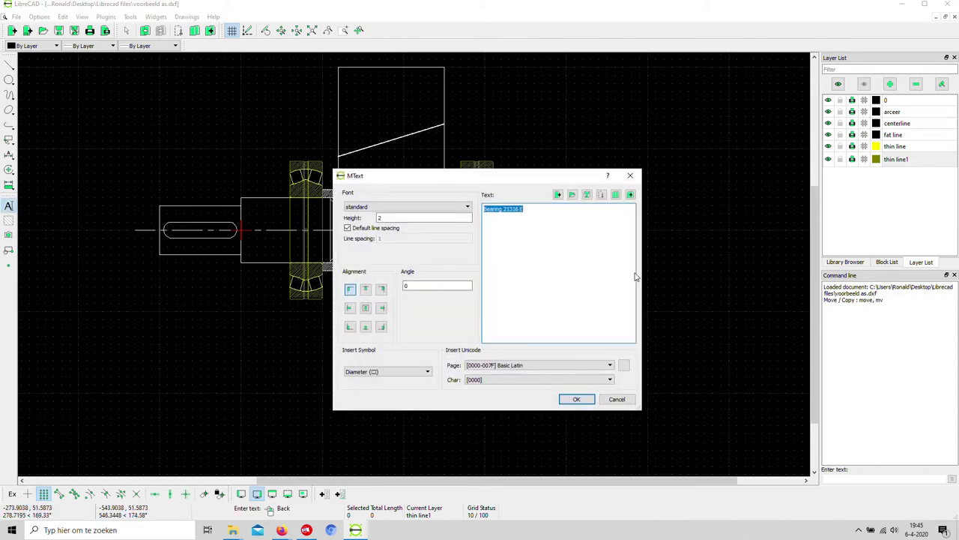
click(552, 215)
key(BackSpace)
text(W)
text(33)
click(390, 218)
text(=)
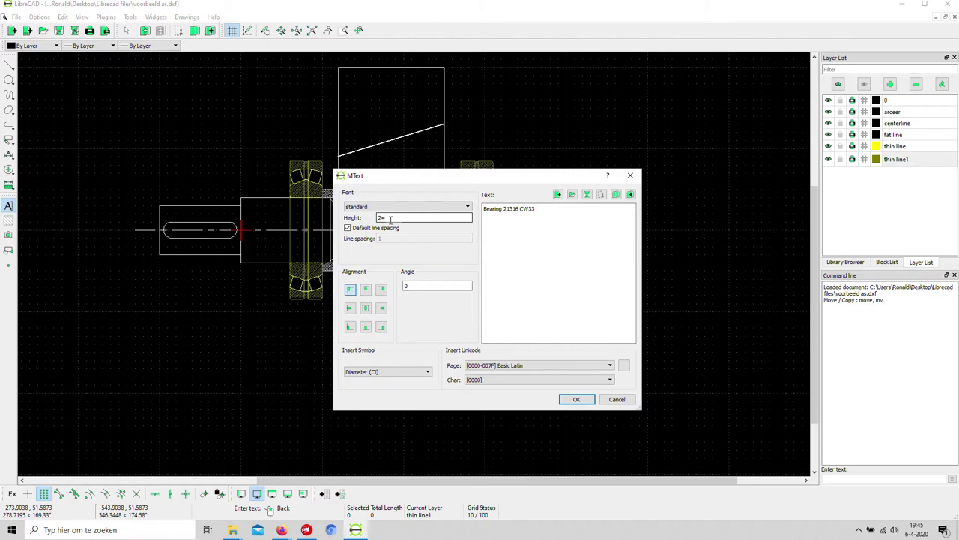
key(BackSpace)
click(576, 399)
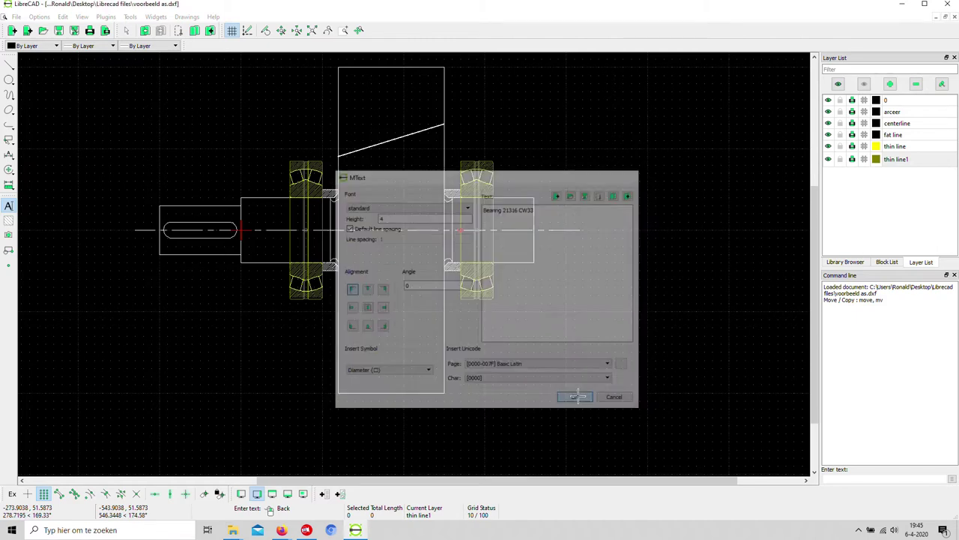
scroll(493, 336, up, 3)
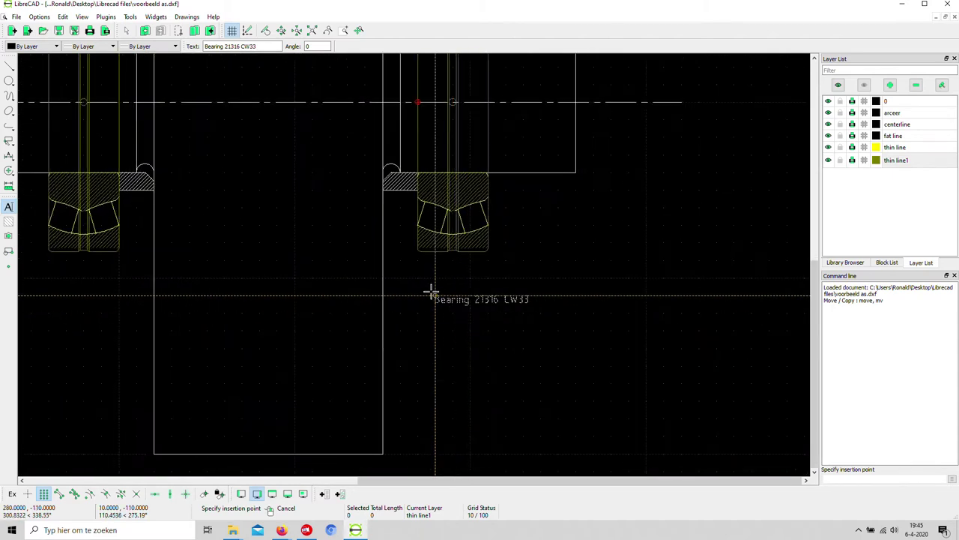
click(420, 293)
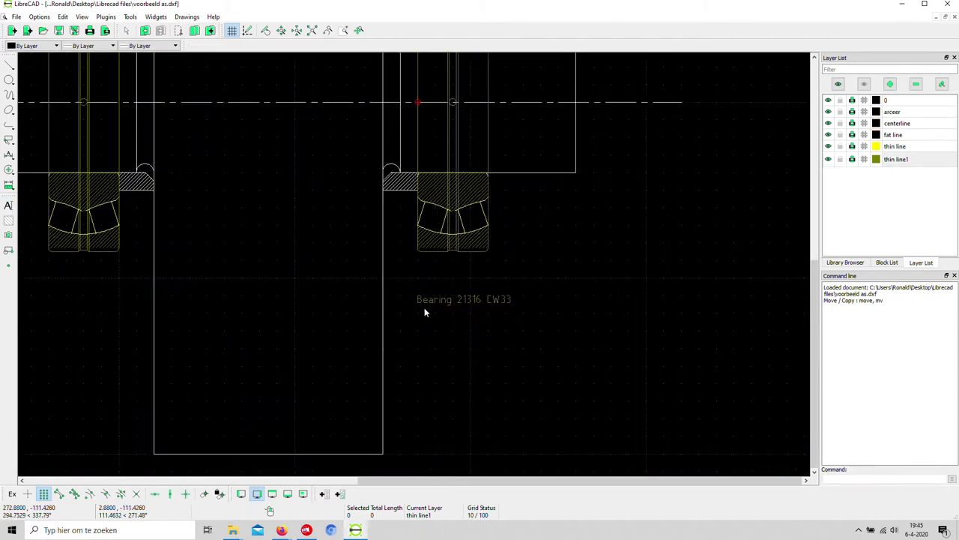
Change the 'Bearing 21316 CW33' label's layer to 0 through its properties
right_click(483, 311)
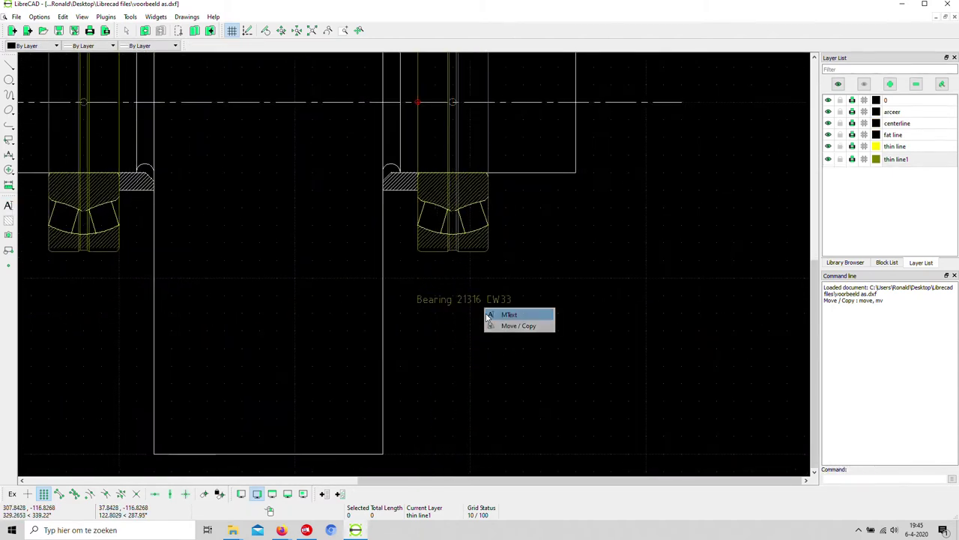
click(458, 327)
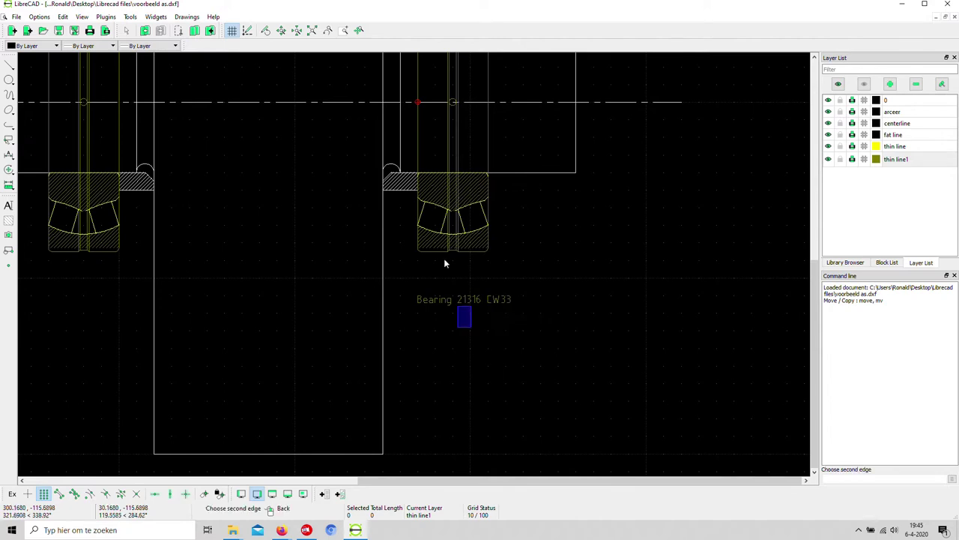
click(39, 17)
mouse_move(129, 16)
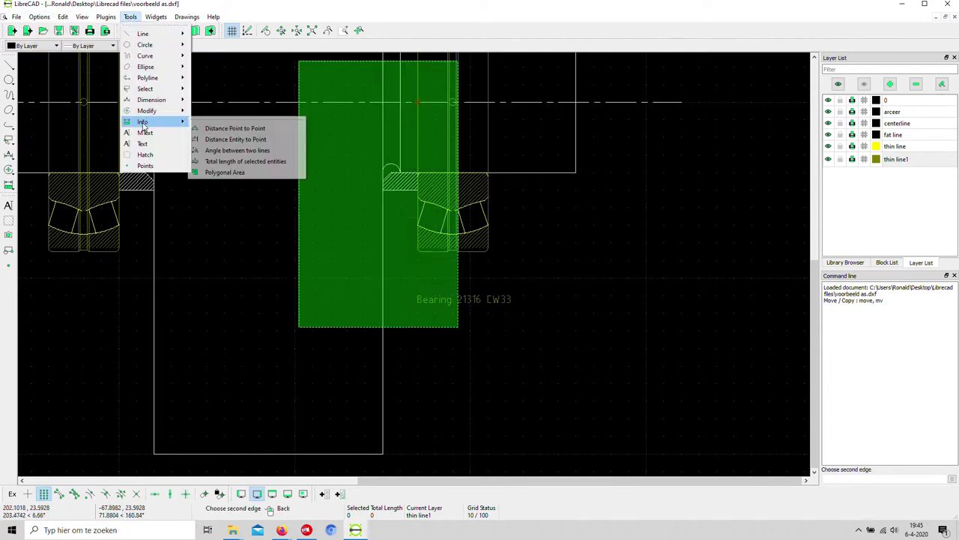
mouse_move(147, 110)
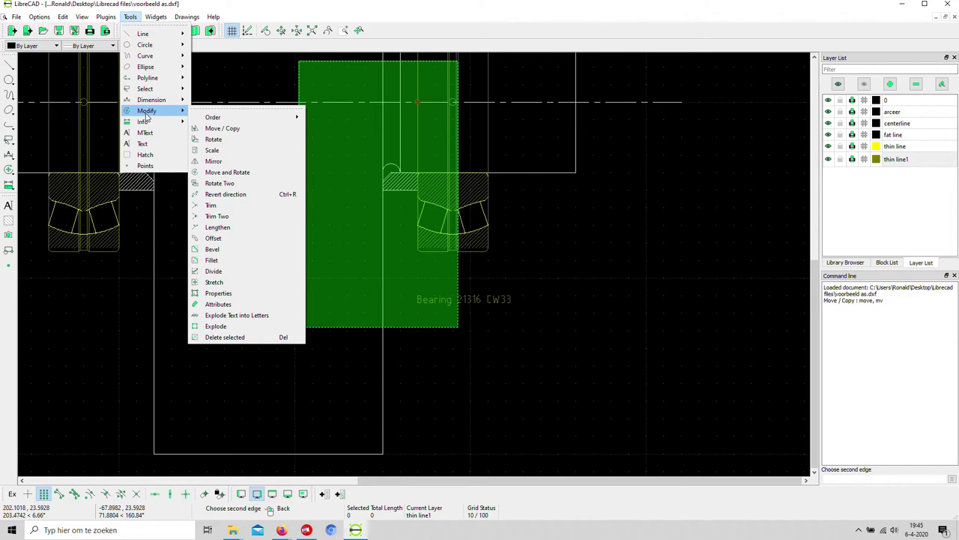
click(219, 293)
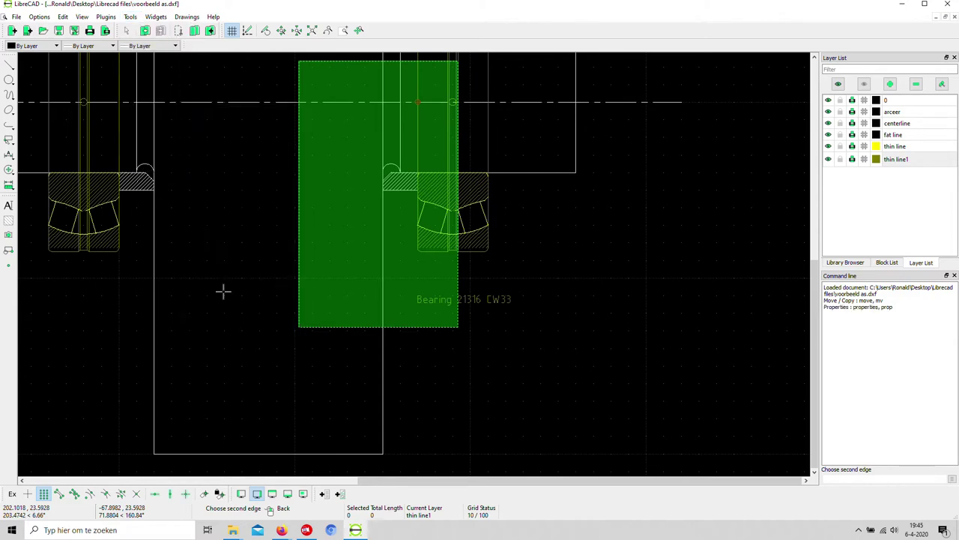
right_click(460, 358)
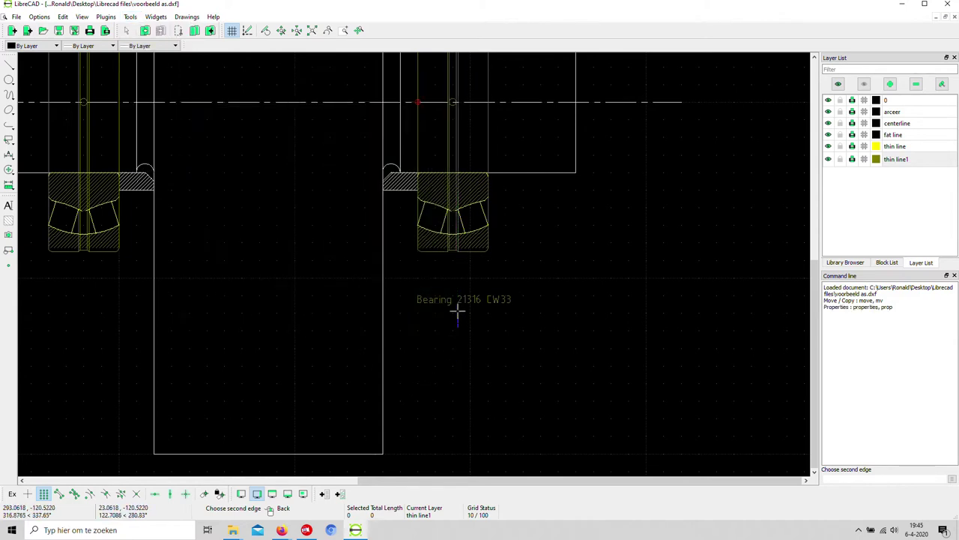
right_click(456, 301)
right_click(458, 299)
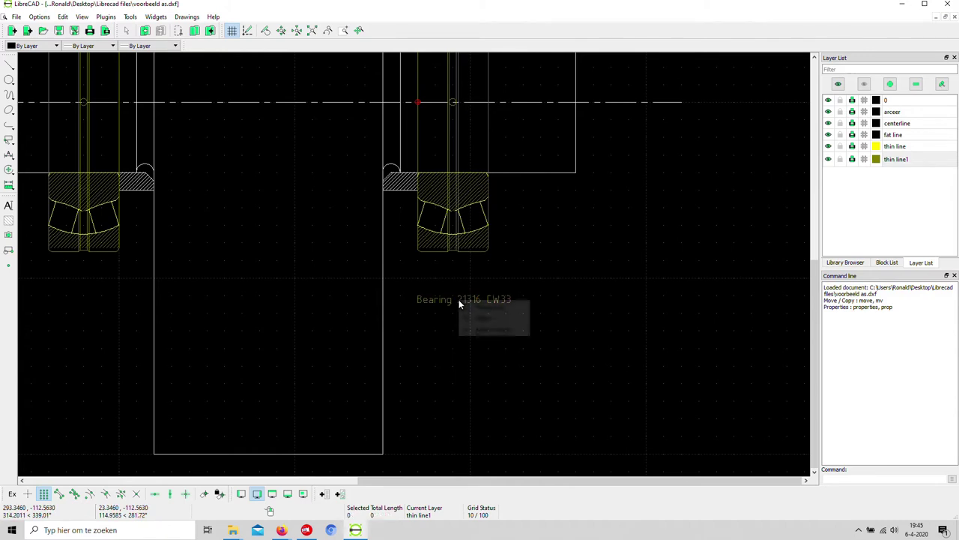
click(479, 306)
click(471, 300)
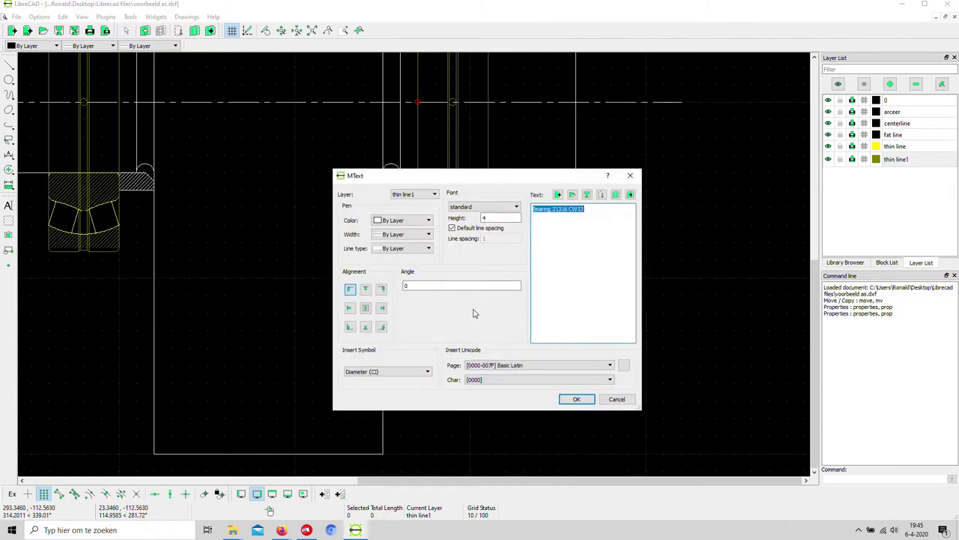
click(431, 194)
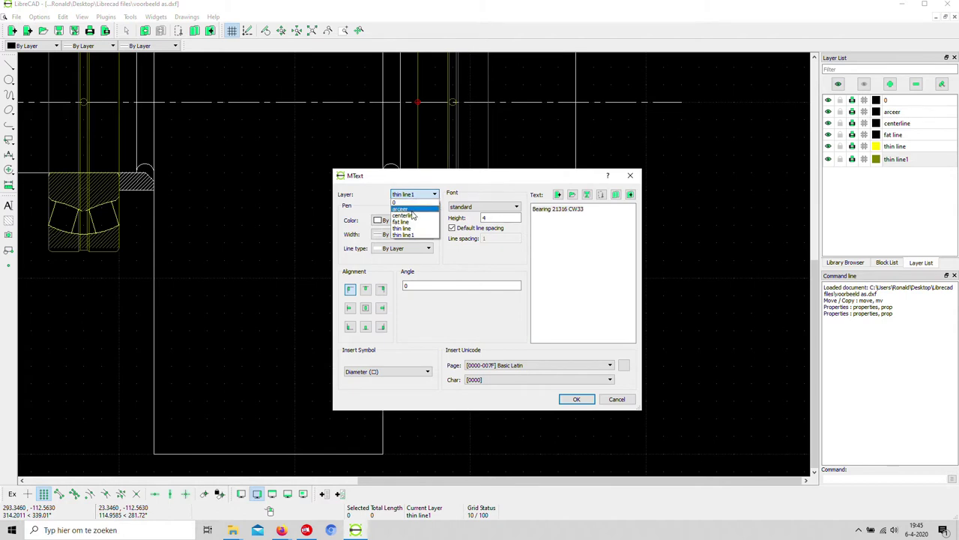
click(412, 206)
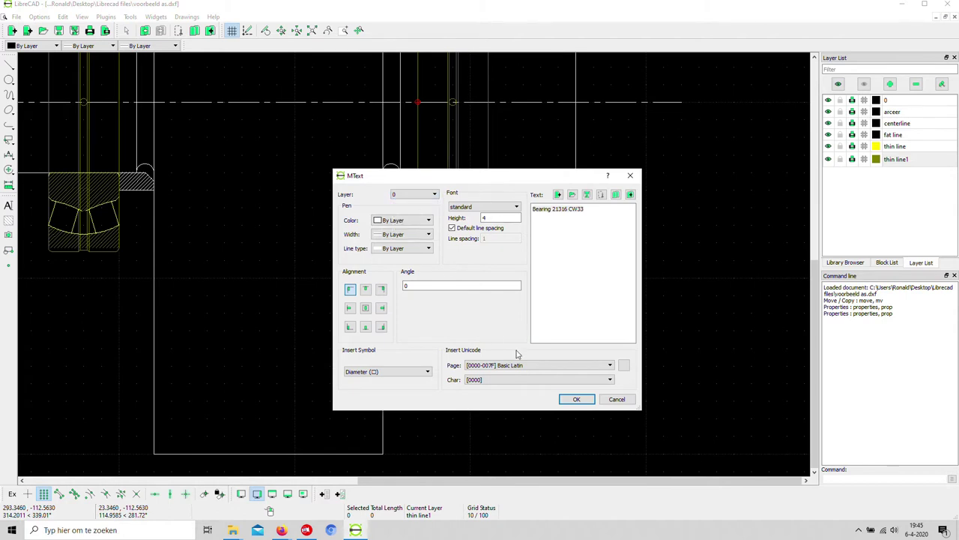
click(575, 399)
Open and close the layer 0 settings
click(914, 99)
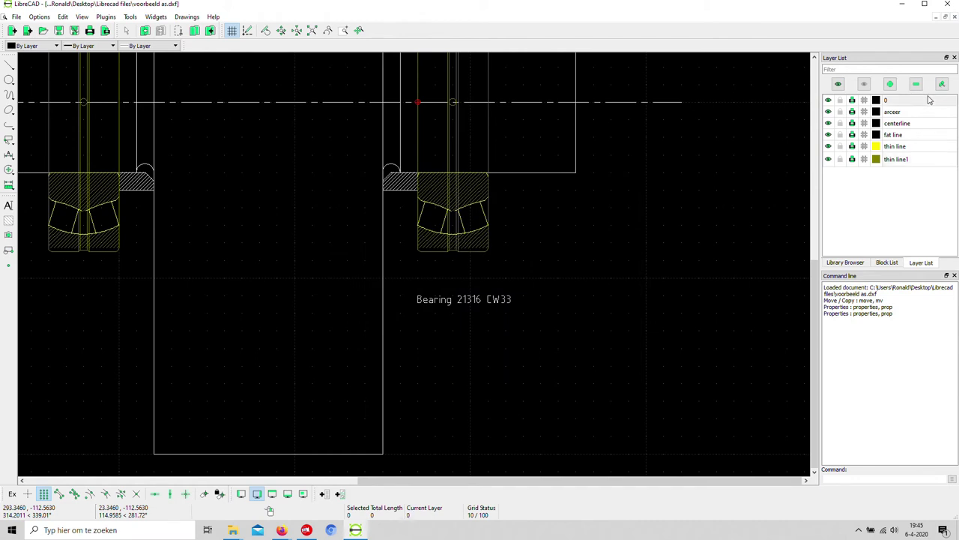
click(942, 83)
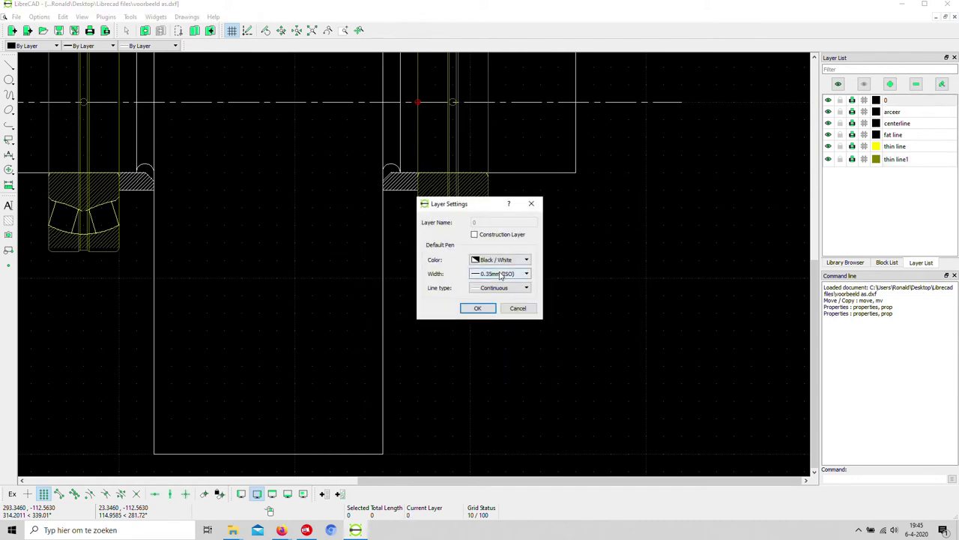
click(479, 310)
scroll(474, 325, down, 1)
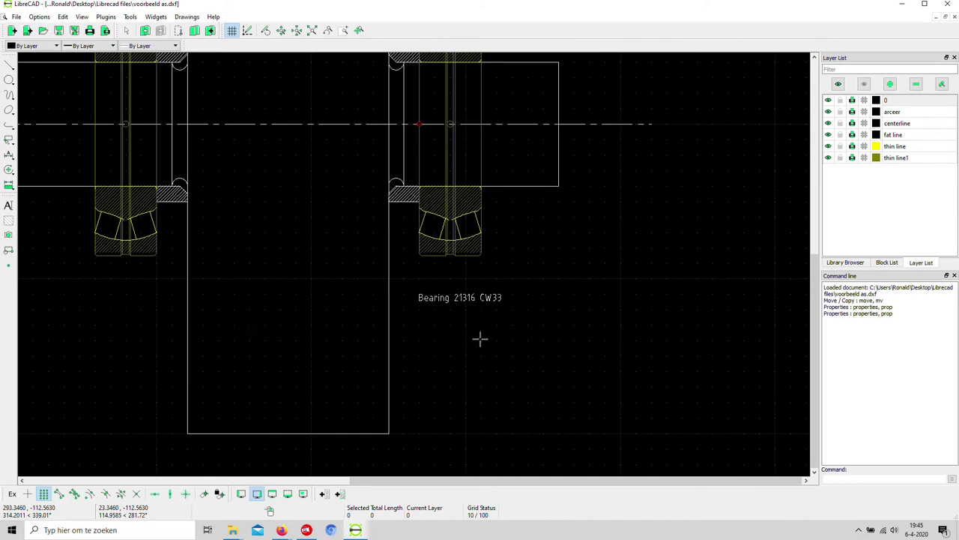
Change the right bearing label's text height to 4, then clear the selection
right_click(481, 338)
click(495, 347)
double_click(501, 218)
text(4)
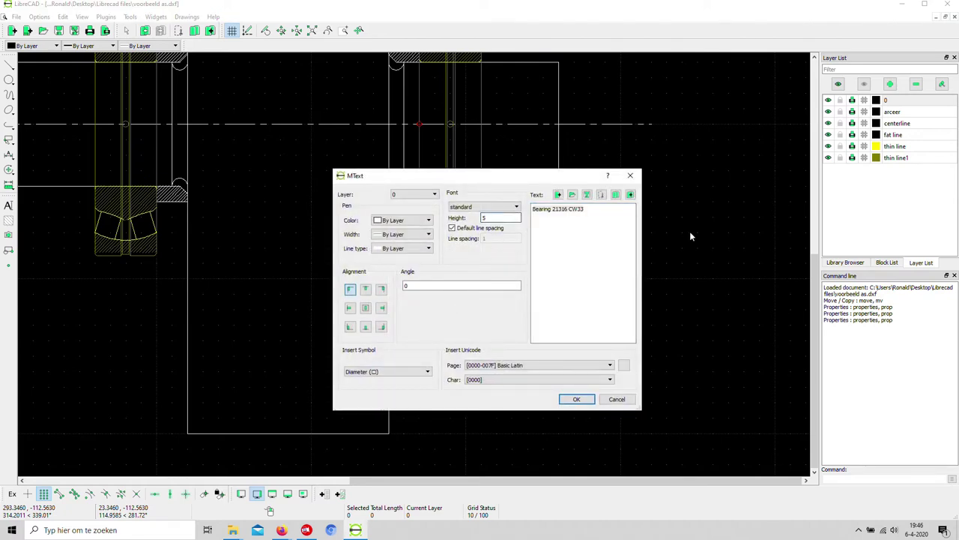
click(576, 399)
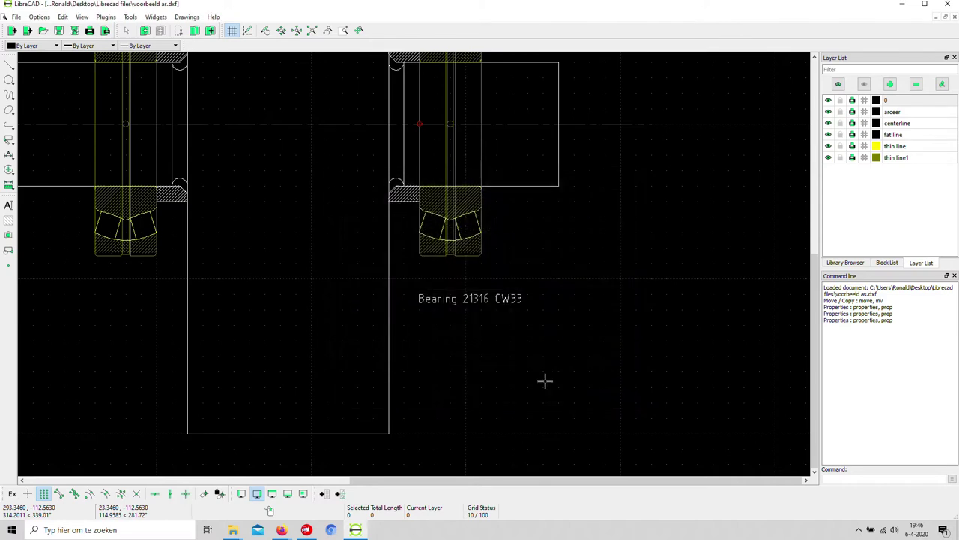
click(472, 300)
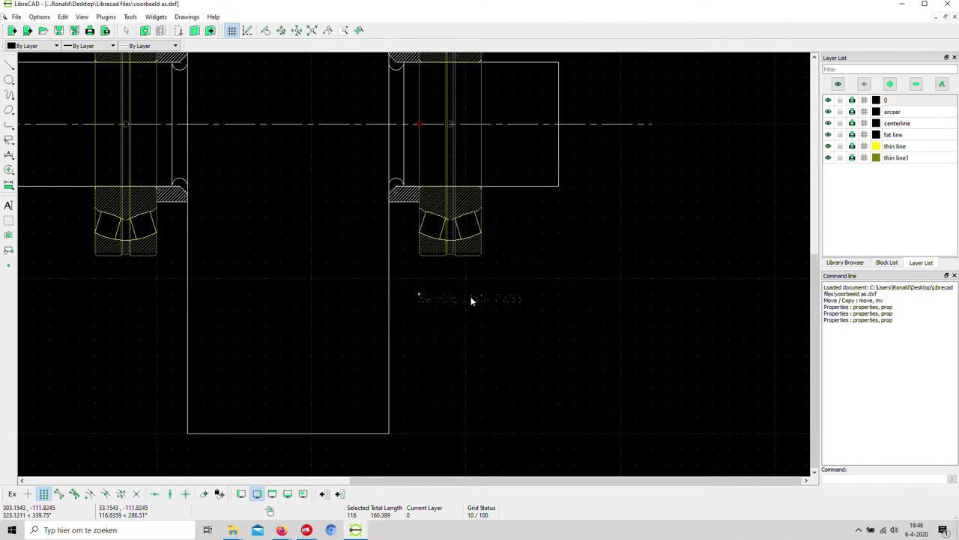
right_click(472, 300)
key(Escape)
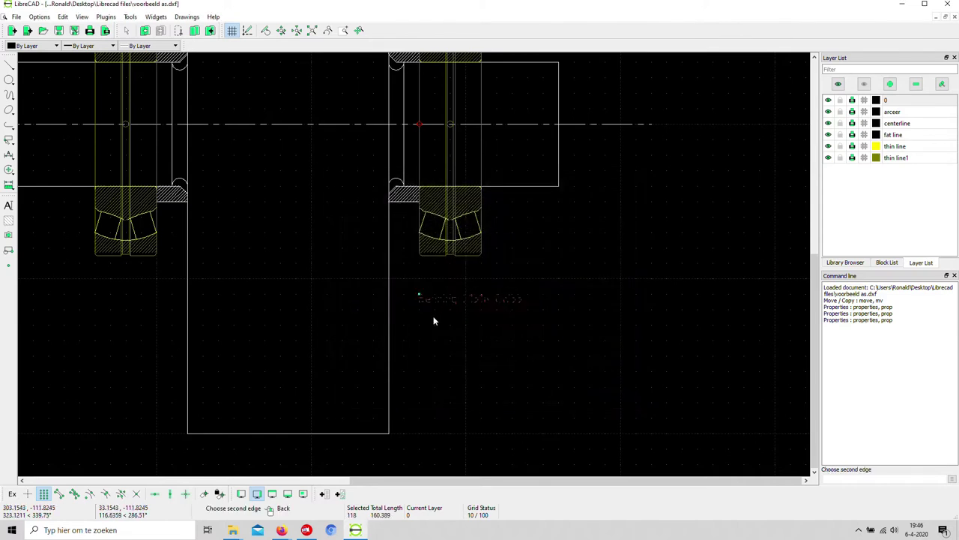
click(450, 298)
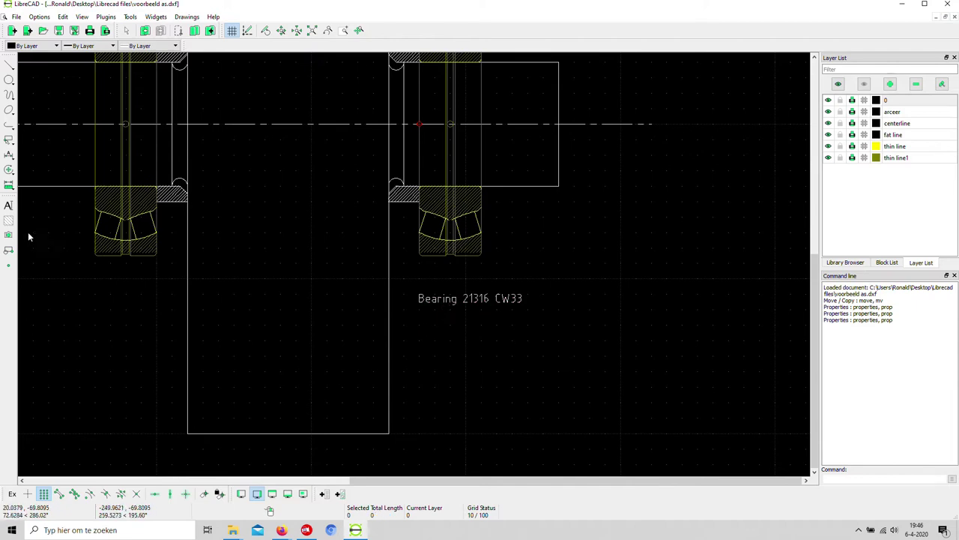
Place a second 'Bearing 21316 CW33' label, height 5, beneath the left bearing
click(9, 204)
click(401, 218)
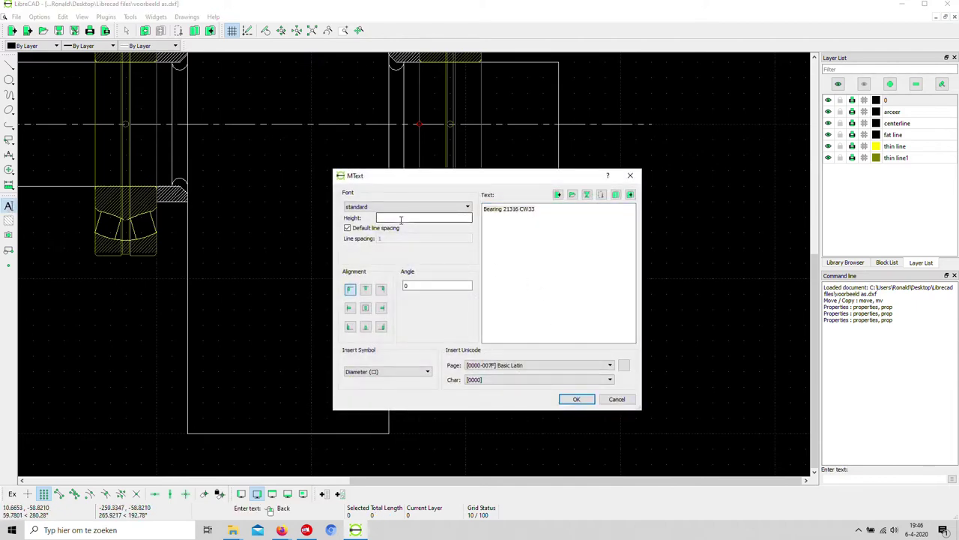
click(439, 209)
click(437, 212)
click(575, 398)
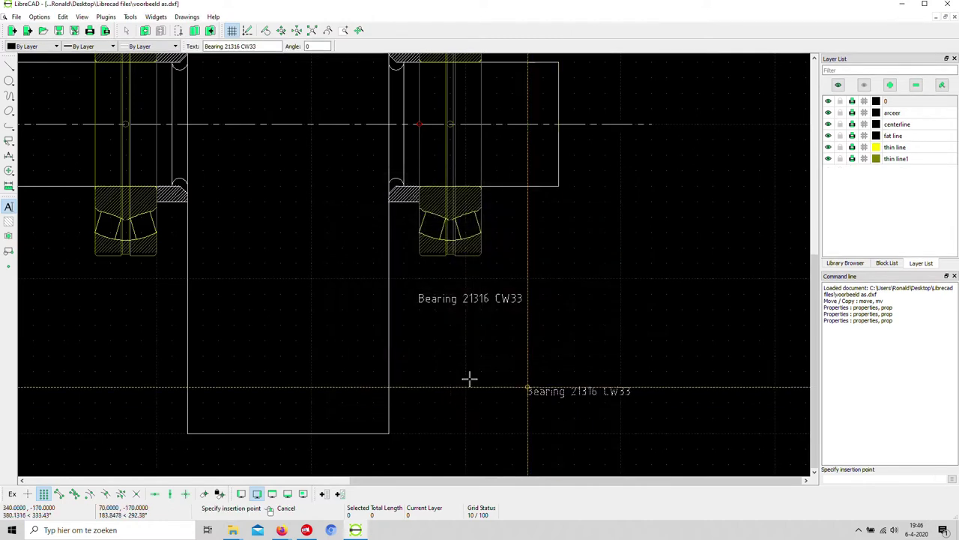
scroll(105, 308, up, 1)
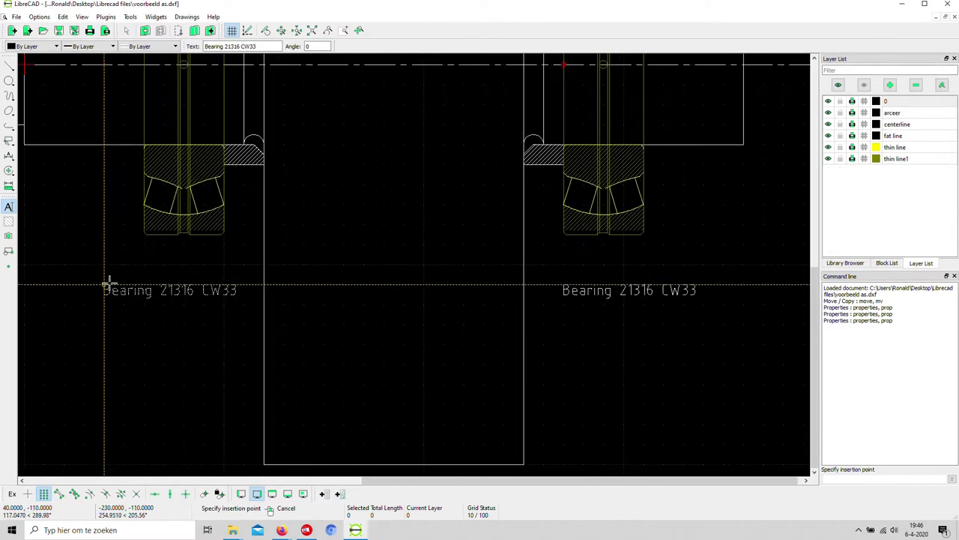
click(104, 284)
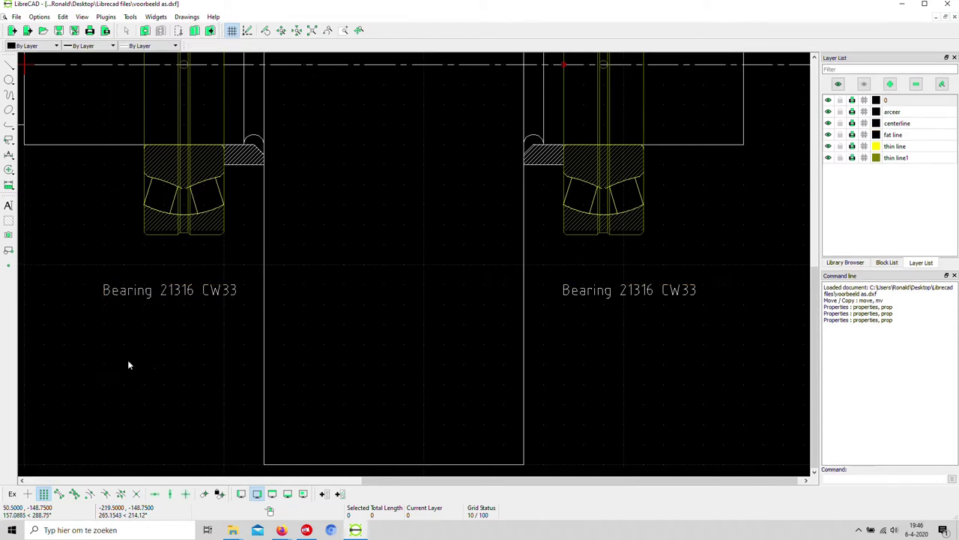
scroll(127, 360, down, 5)
scroll(577, 339, down, 1)
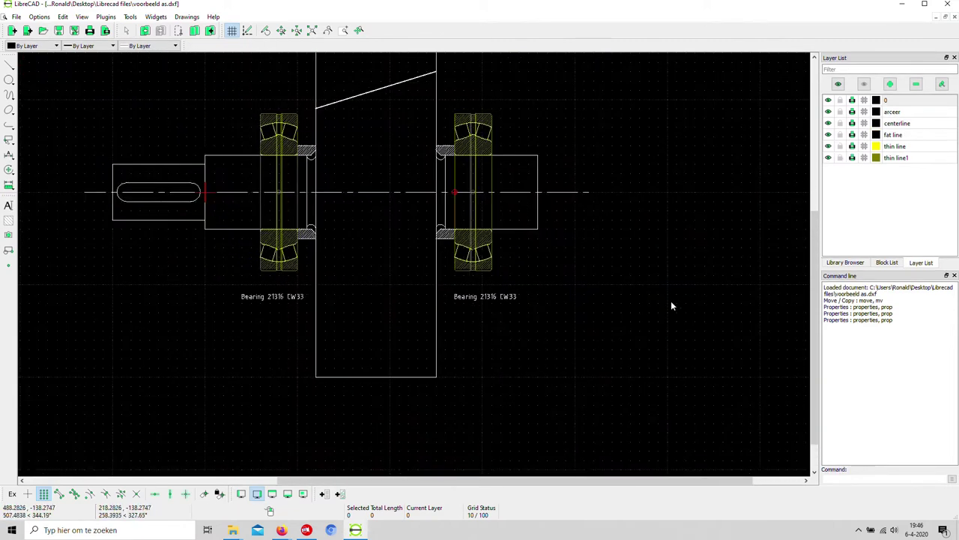
Create a layer named 'Measerment line' with a 0.05mm line width
click(890, 84)
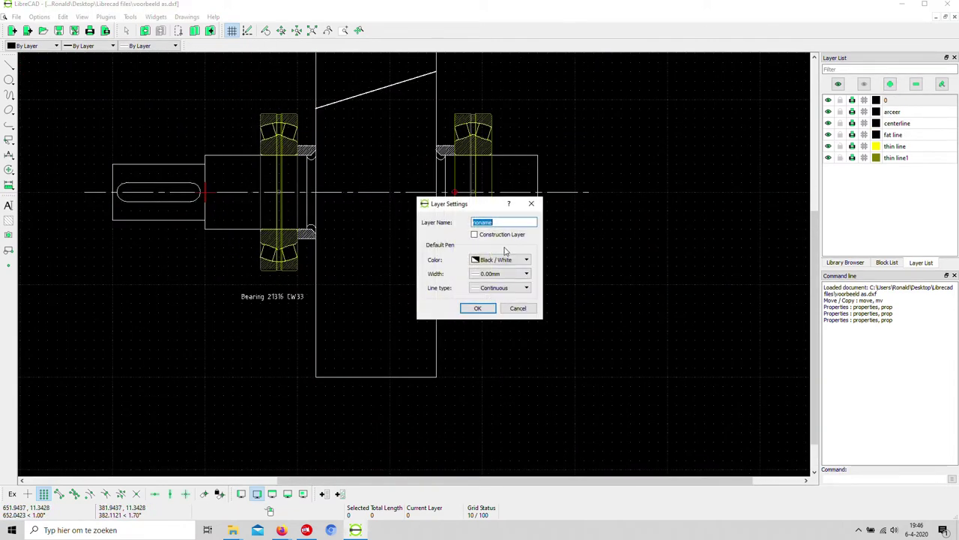
key(BackSpace)
text(Measurement line)
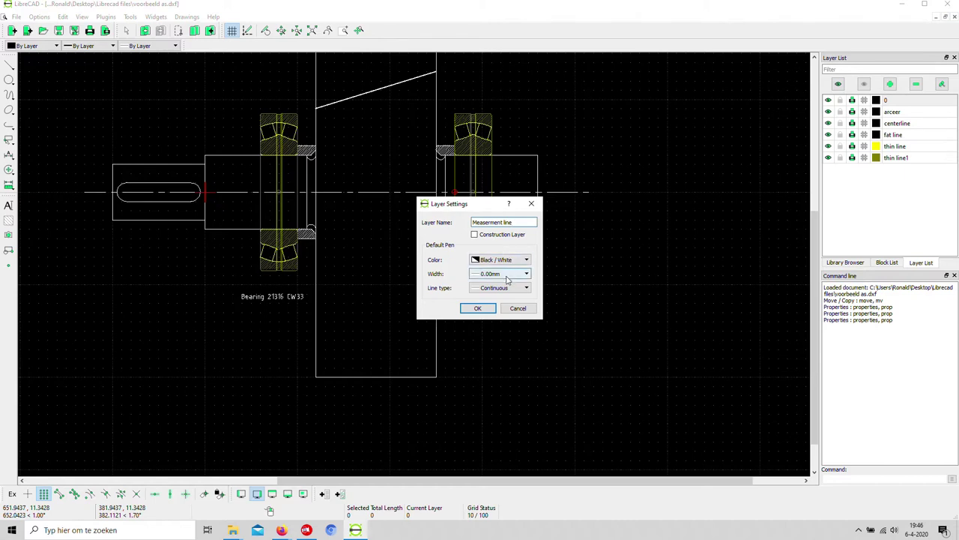
click(508, 274)
click(503, 297)
click(480, 309)
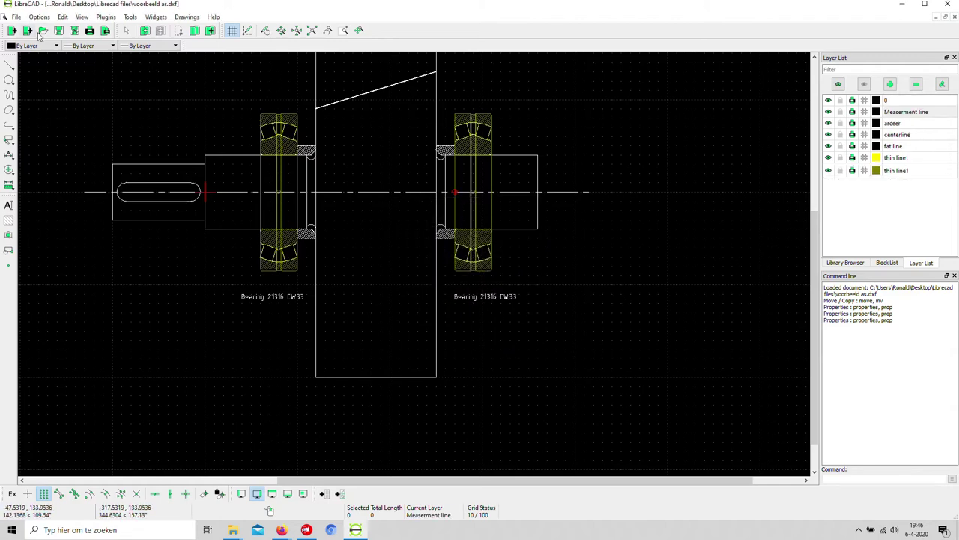
Add a 160 linear dimension above the shaft from its left end to the bearing corner
click(9, 156)
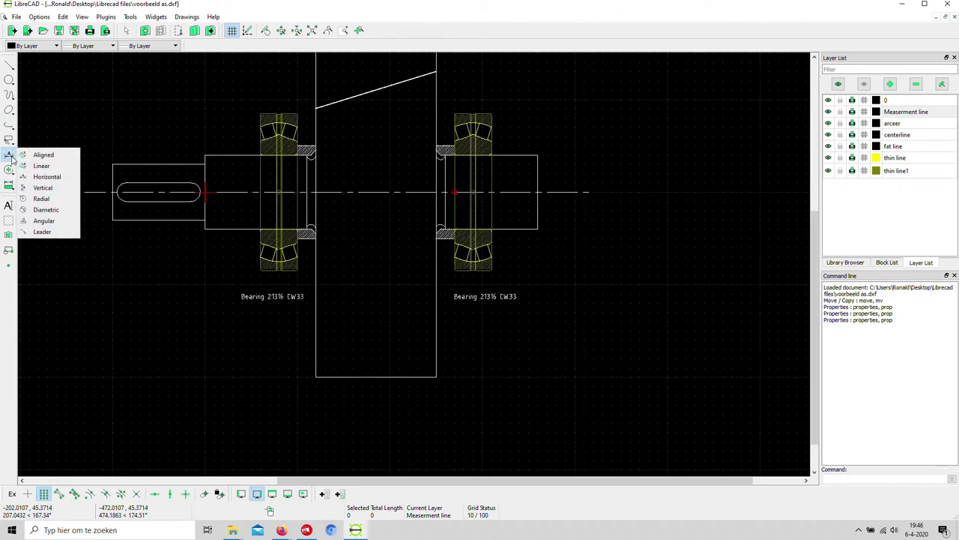
click(47, 176)
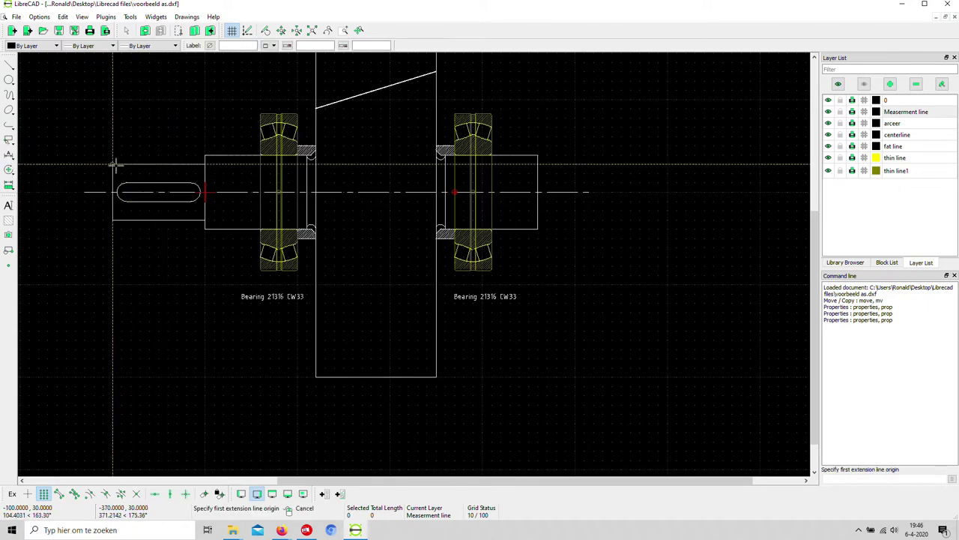
click(113, 165)
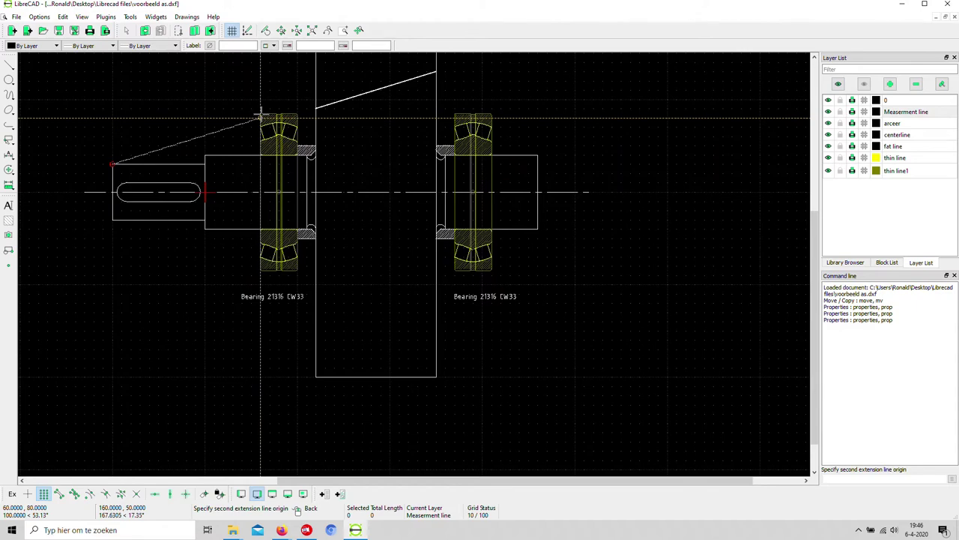
click(262, 116)
click(260, 81)
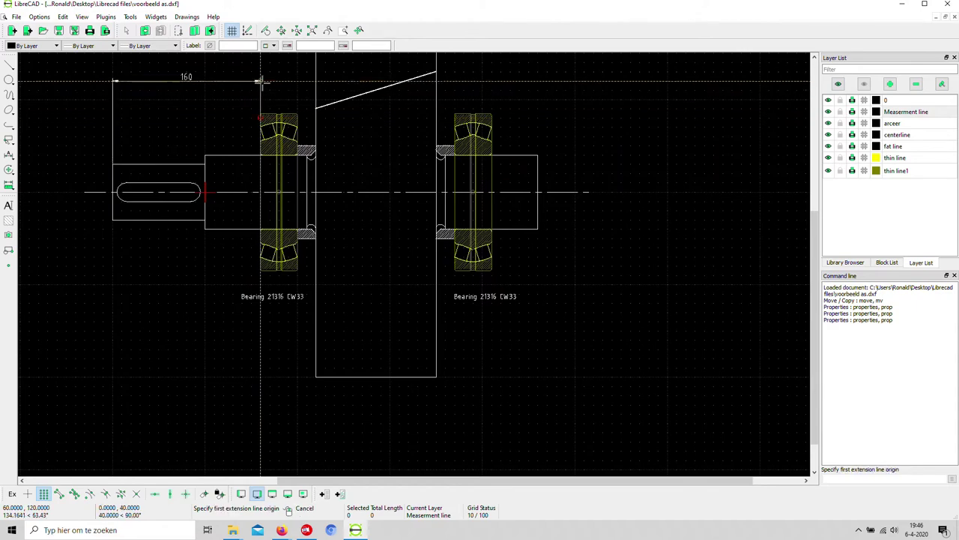
key(Escape)
scroll(134, 196, down, 2)
scroll(154, 236, up, 1)
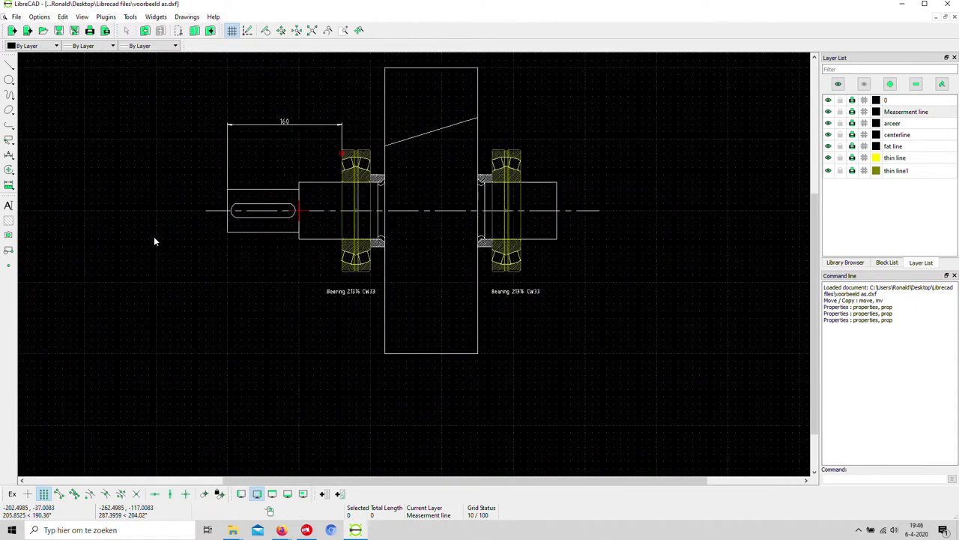
Add a 220 linear dimension from the shaft's left end, placed above the 160 one
click(8, 155)
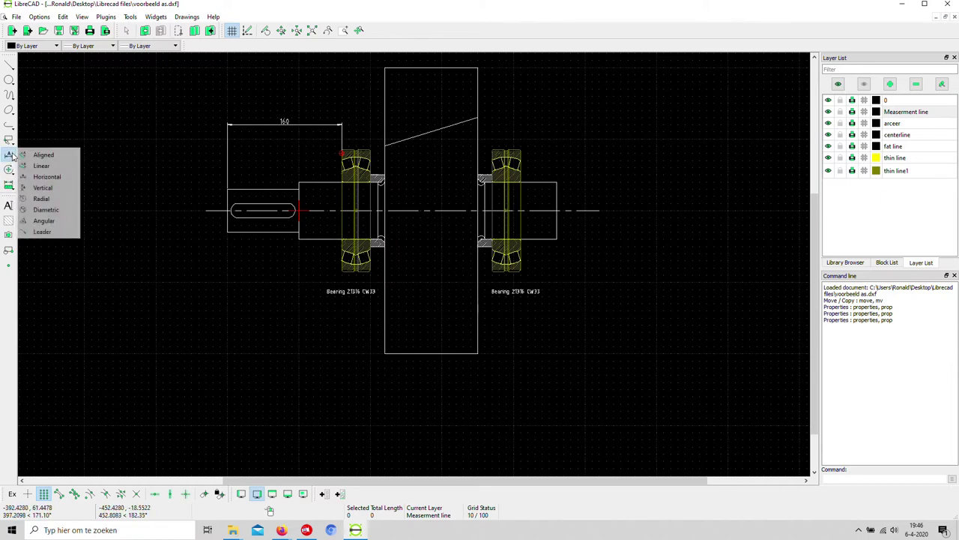
click(46, 176)
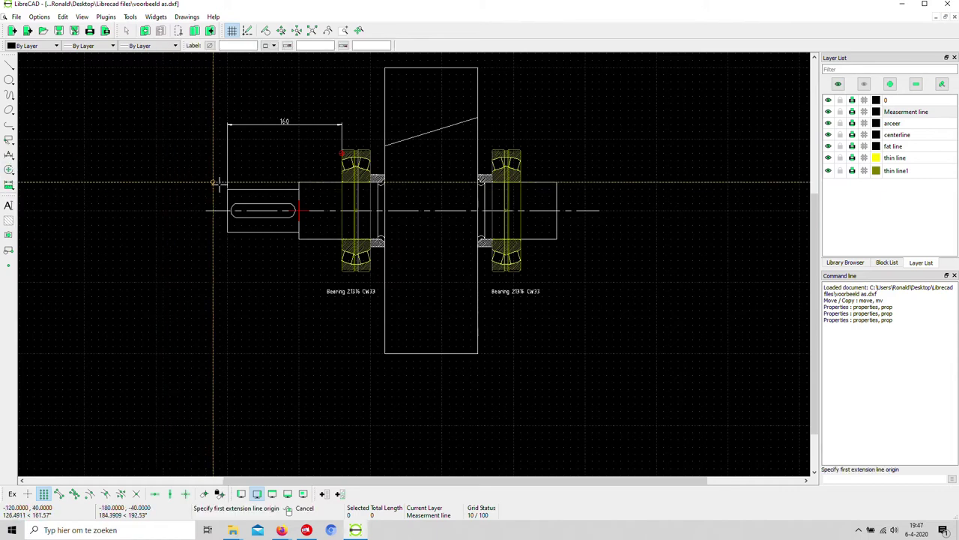
click(226, 188)
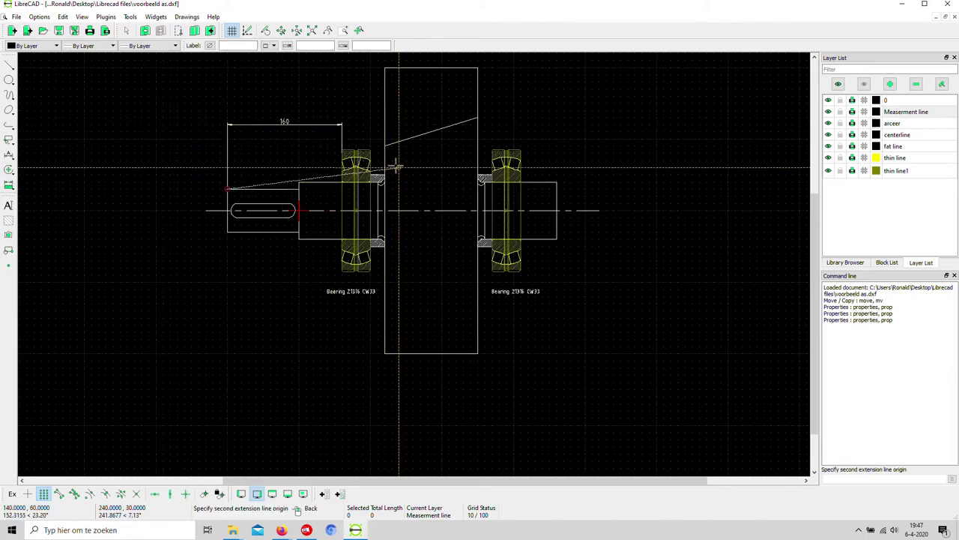
click(384, 70)
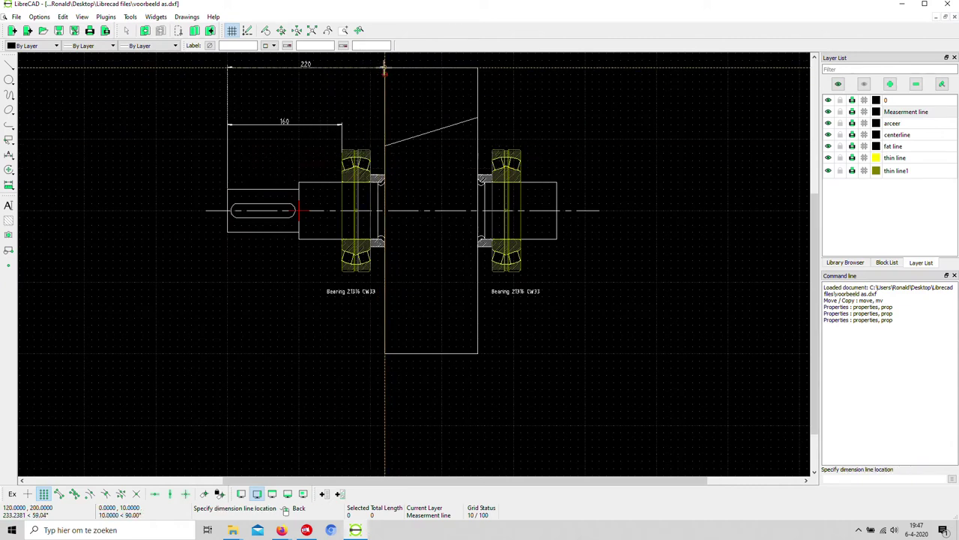
scroll(384, 72, down, 3)
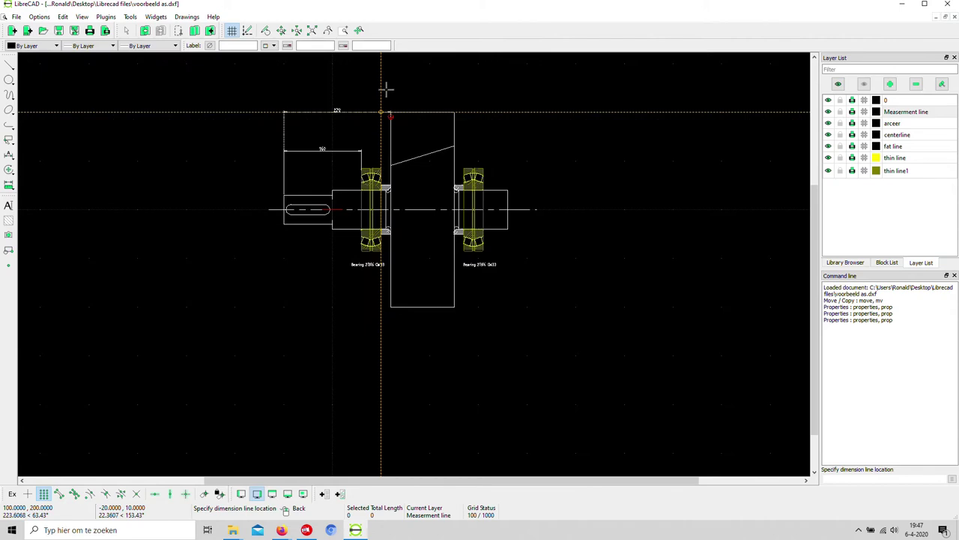
scroll(388, 91, up, 3)
click(388, 114)
right_click(324, 196)
scroll(325, 196, down, 1)
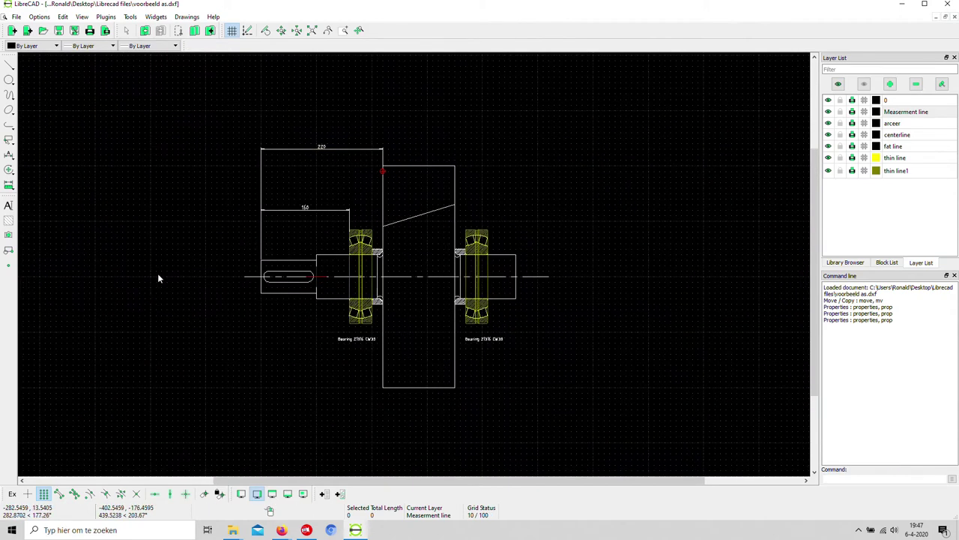
scroll(151, 294, up, 1)
scroll(273, 304, down, 1)
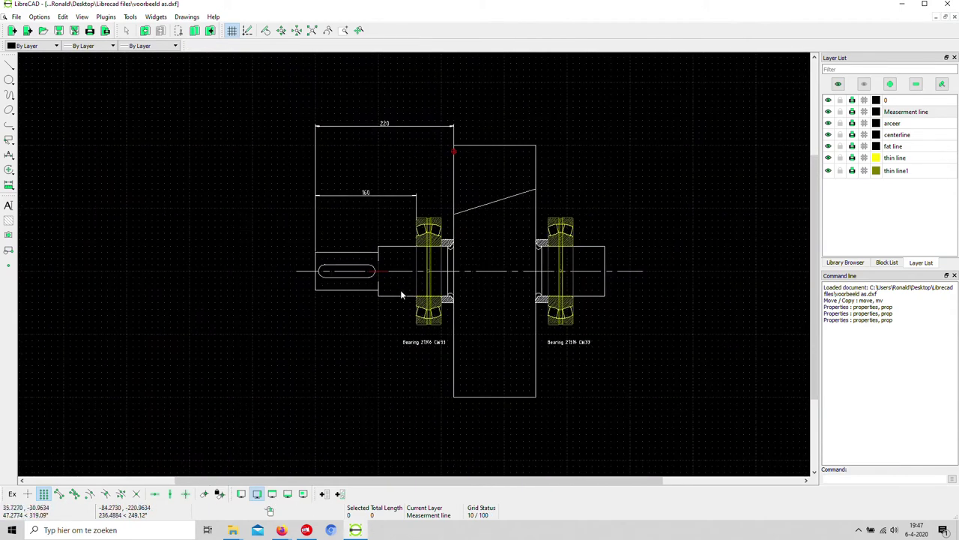
Add a 20 horizontal dimension from the left bearing's outer edge to the housing, level with the 160
click(10, 141)
click(52, 176)
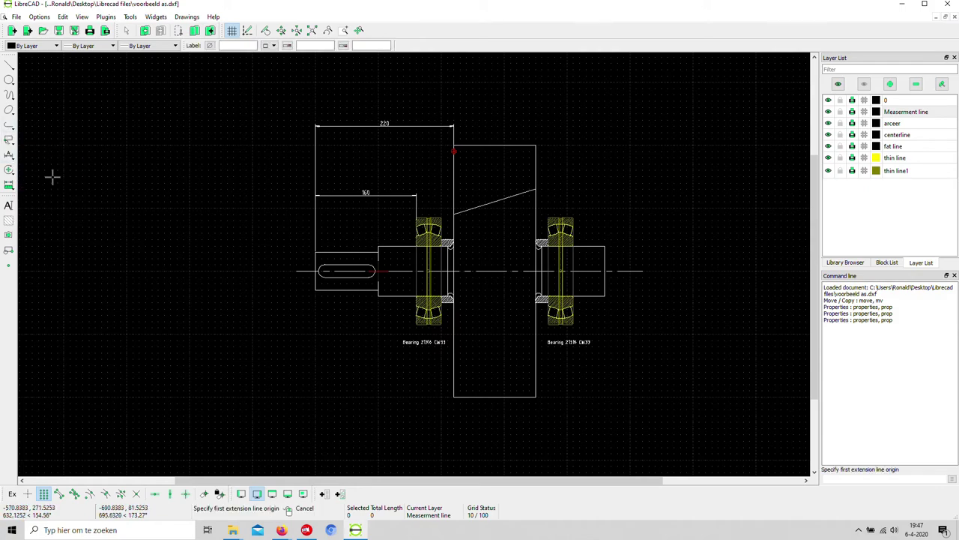
scroll(499, 266, up, 3)
scroll(401, 208, up, 2)
scroll(355, 161, up, 1)
click(356, 164)
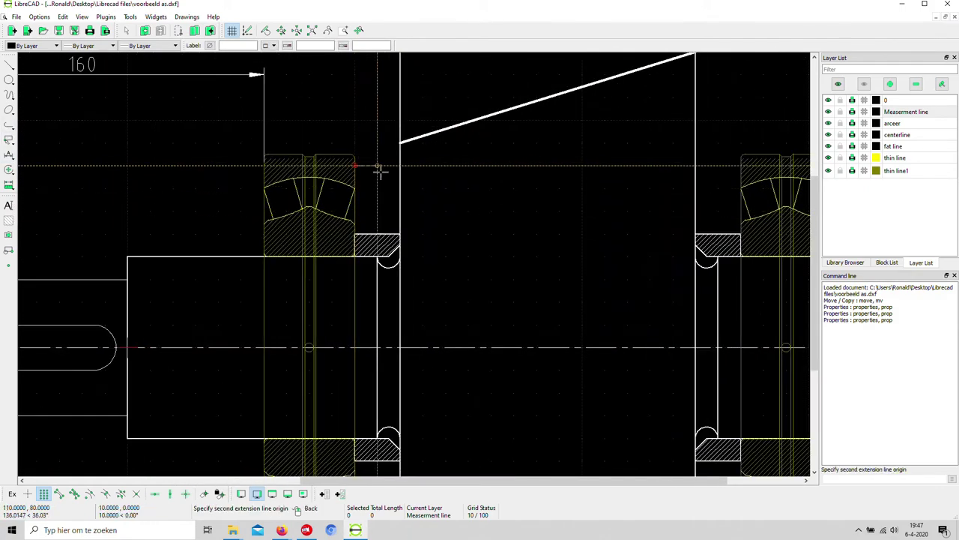
click(400, 165)
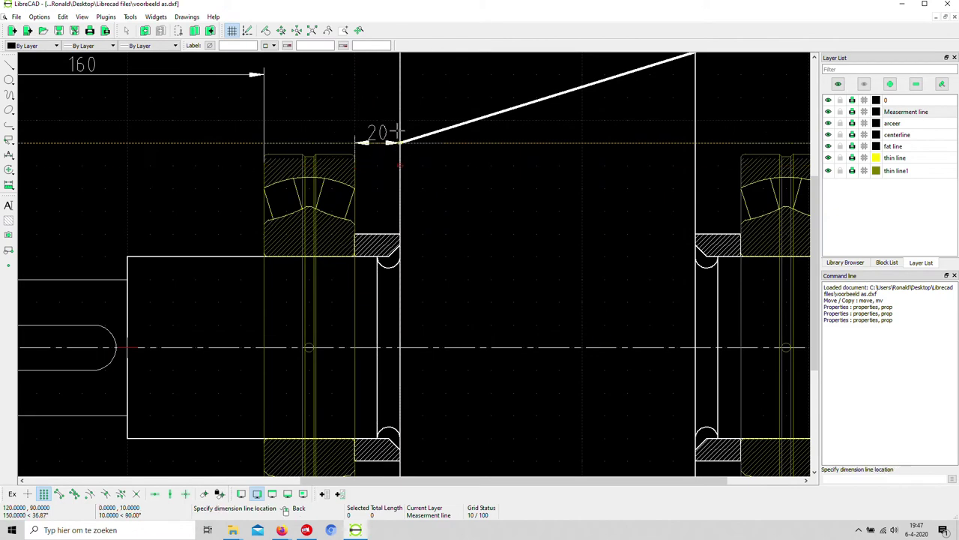
click(395, 76)
key(Escape)
scroll(409, 217, down, 5)
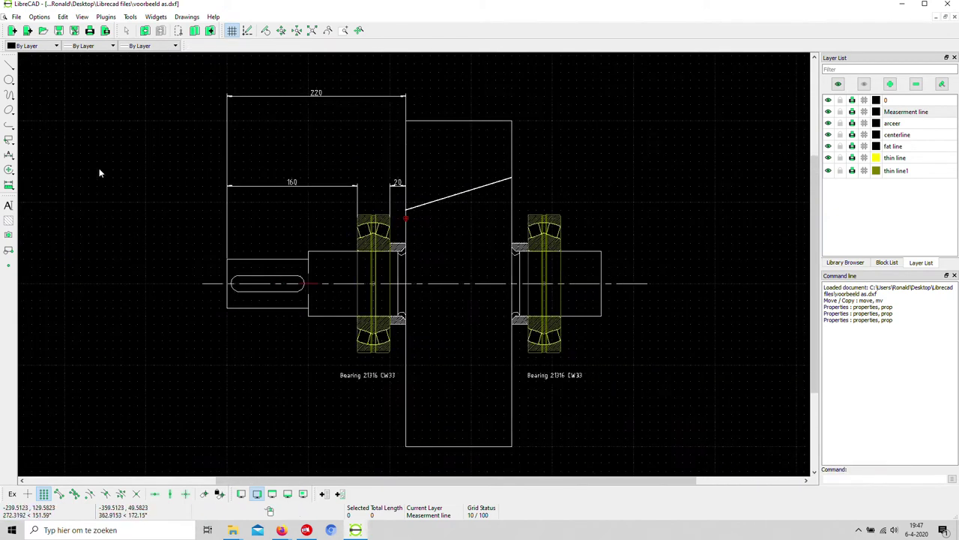
Add a second 20 dimension over the gap between the housing and the right bearing
click(9, 154)
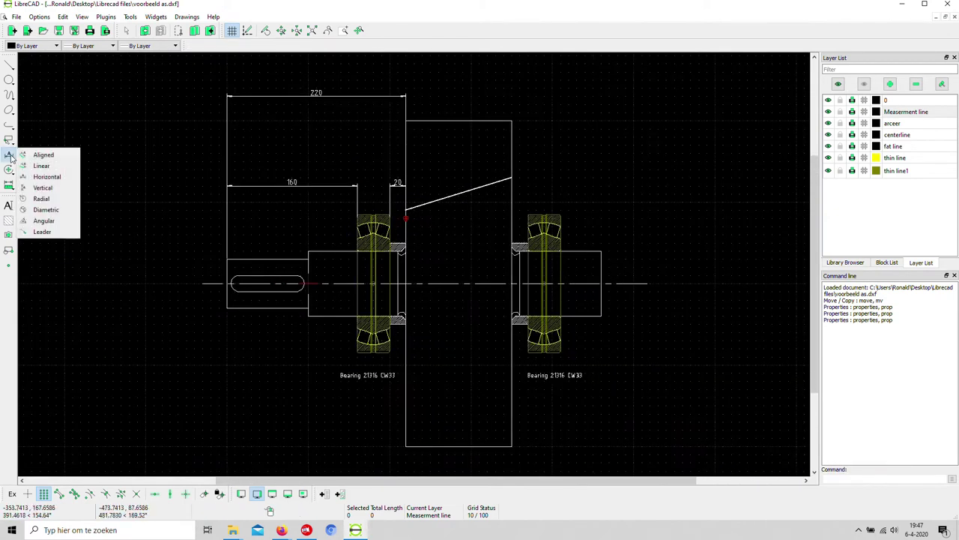
click(47, 176)
scroll(595, 225, up, 2)
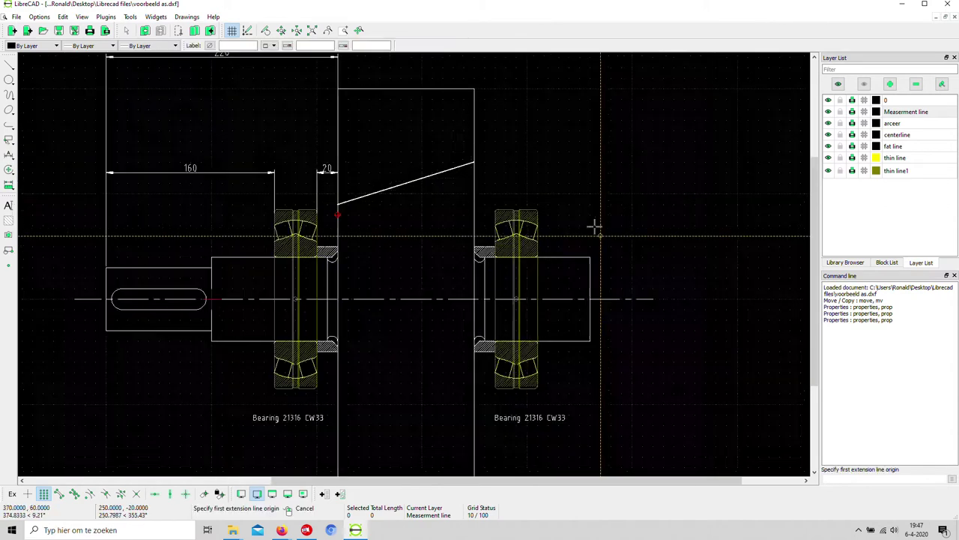
scroll(467, 223, up, 2)
click(412, 222)
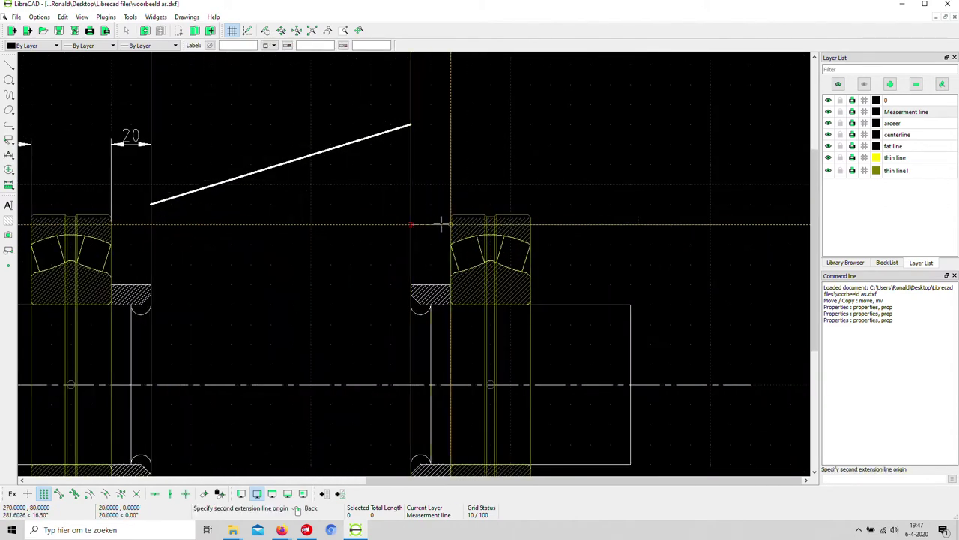
click(450, 223)
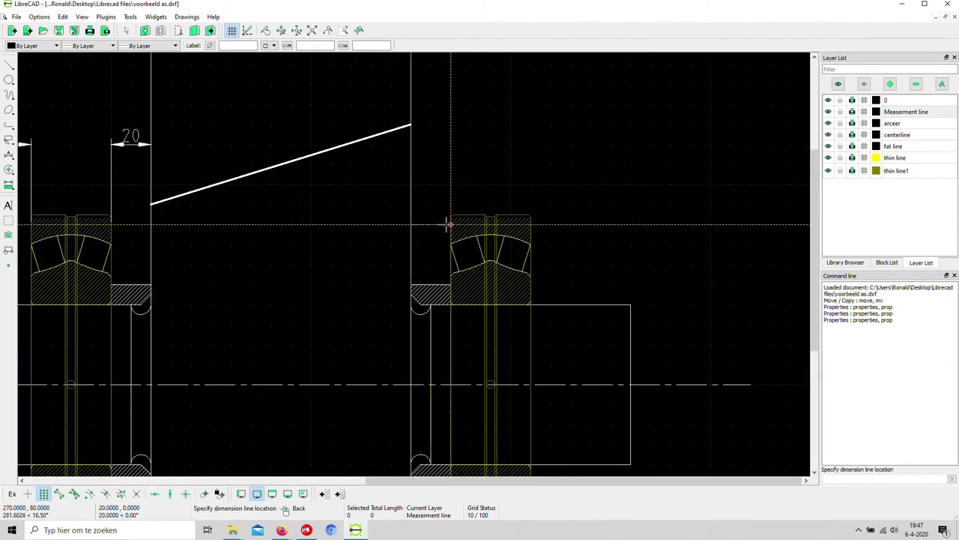
click(450, 146)
right_click(477, 172)
scroll(525, 195, down, 4)
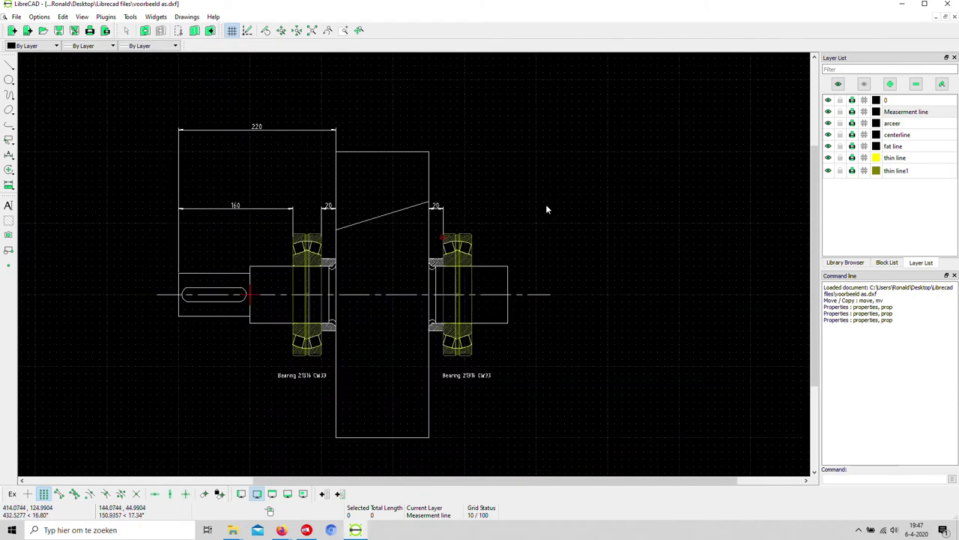
scroll(545, 204, right, 2)
scroll(546, 204, up, 1)
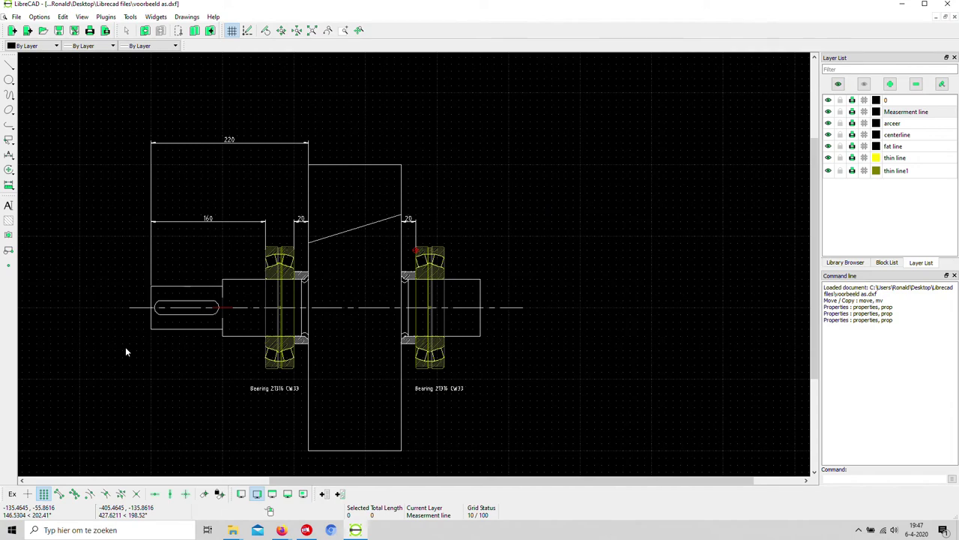
Add a 250 dimension from the left bearing edge to the right bearing corner below the drawing
scroll(150, 353, down, 2)
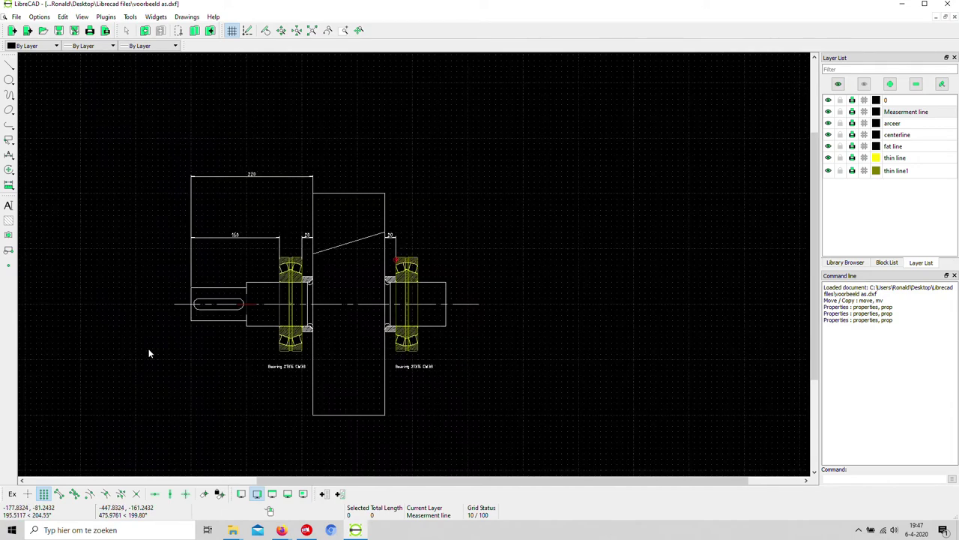
scroll(158, 347, up, 2)
scroll(187, 341, up, 1)
scroll(374, 264, up, 1)
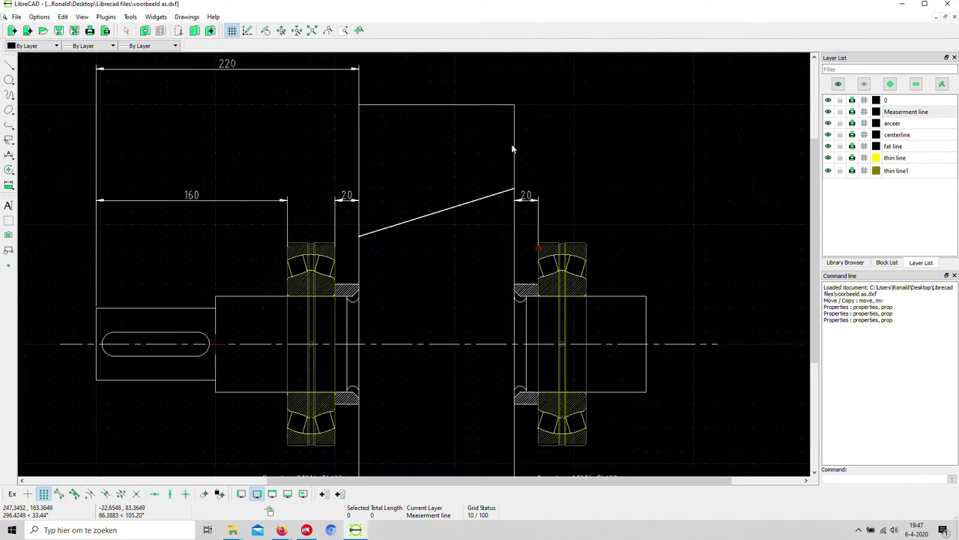
scroll(459, 130, up, 1)
scroll(441, 150, down, 1)
scroll(437, 200, down, 1)
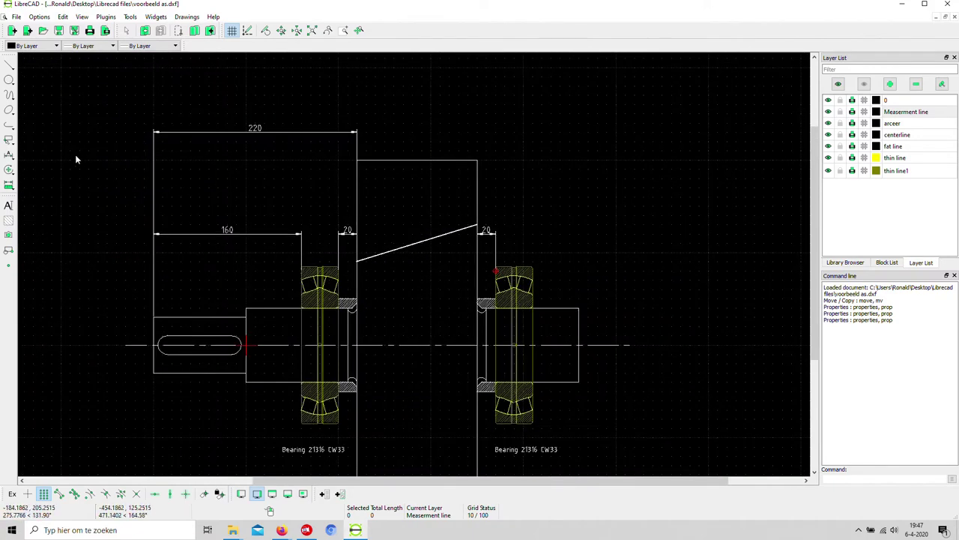
click(9, 155)
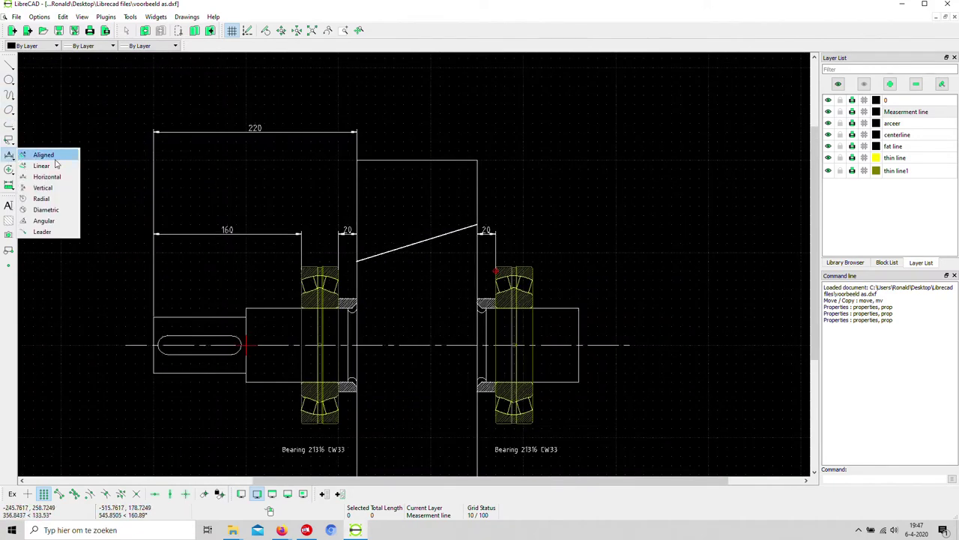
click(51, 175)
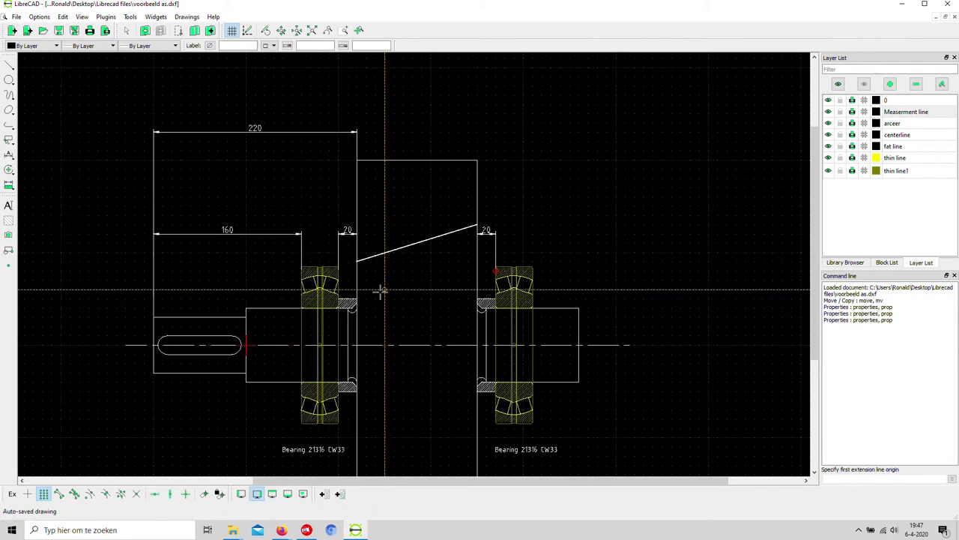
scroll(379, 289, up, 1)
scroll(375, 285, down, 1)
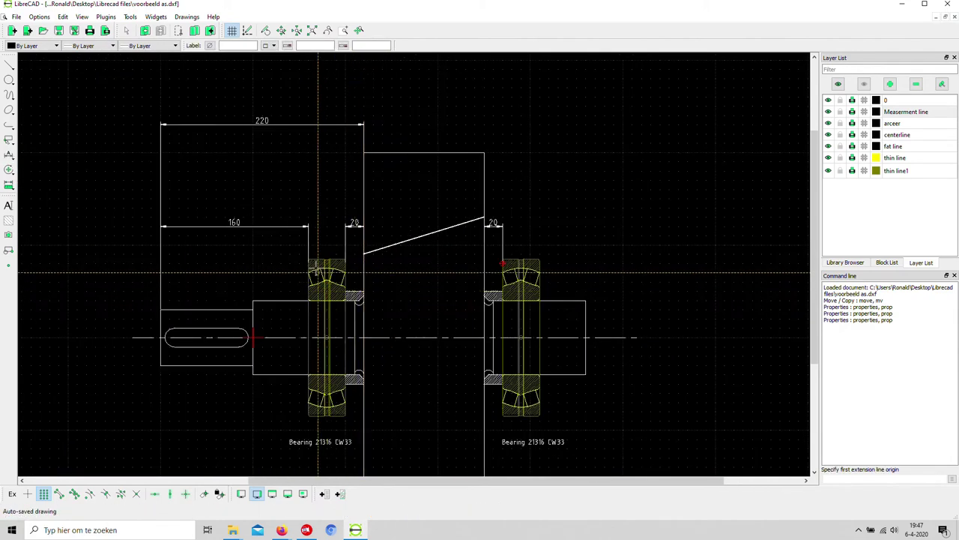
click(306, 226)
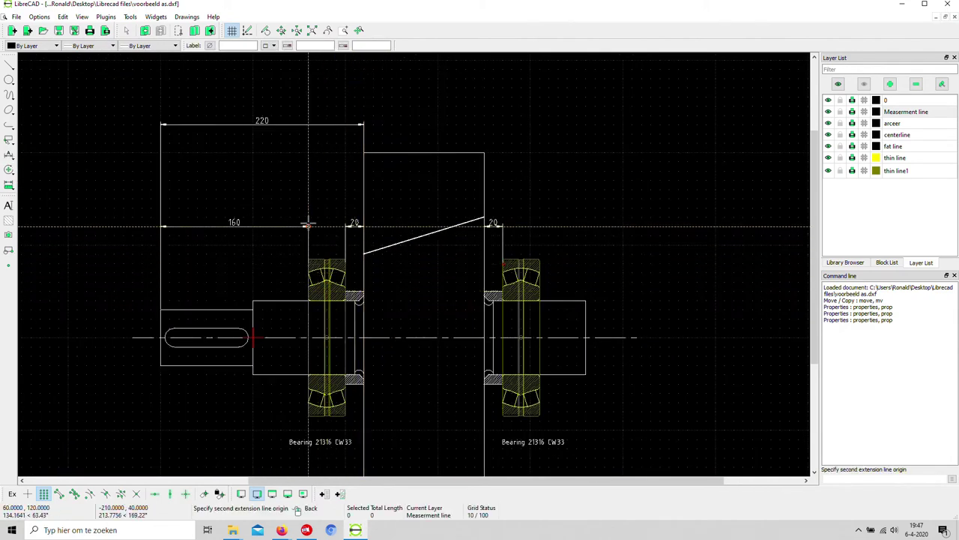
click(538, 260)
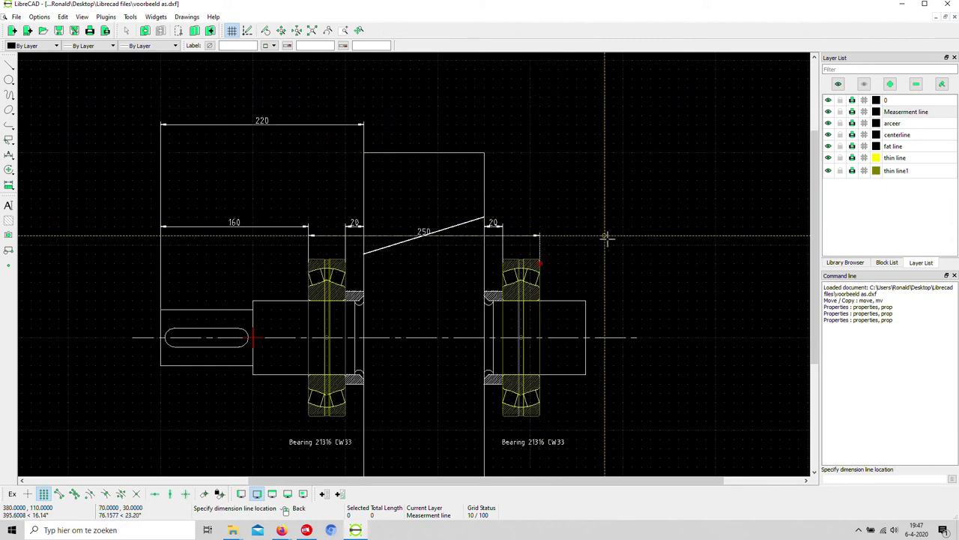
scroll(583, 427, down, 3)
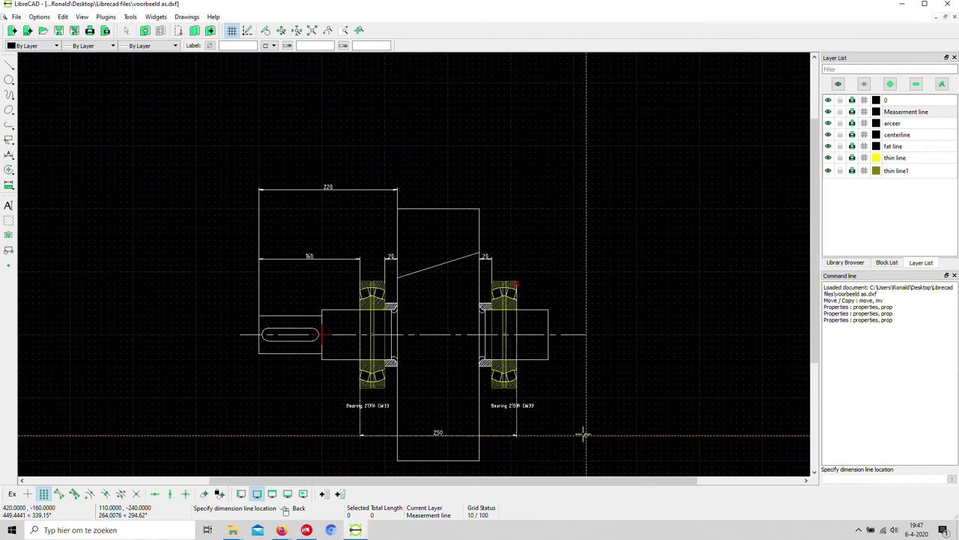
click(583, 433)
Move the 250 dimension further down beneath the part
scroll(552, 421, up, 2)
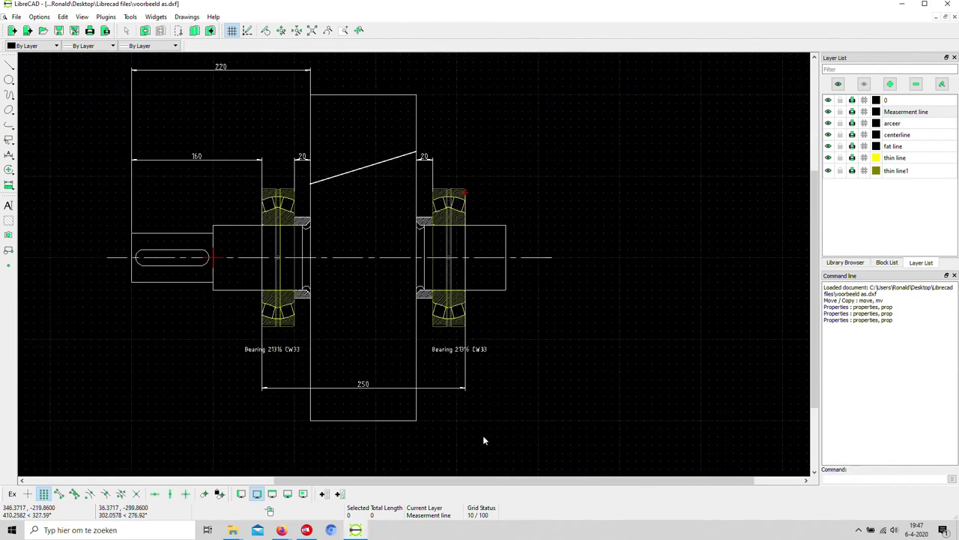
scroll(484, 441, up, 1)
click(433, 296)
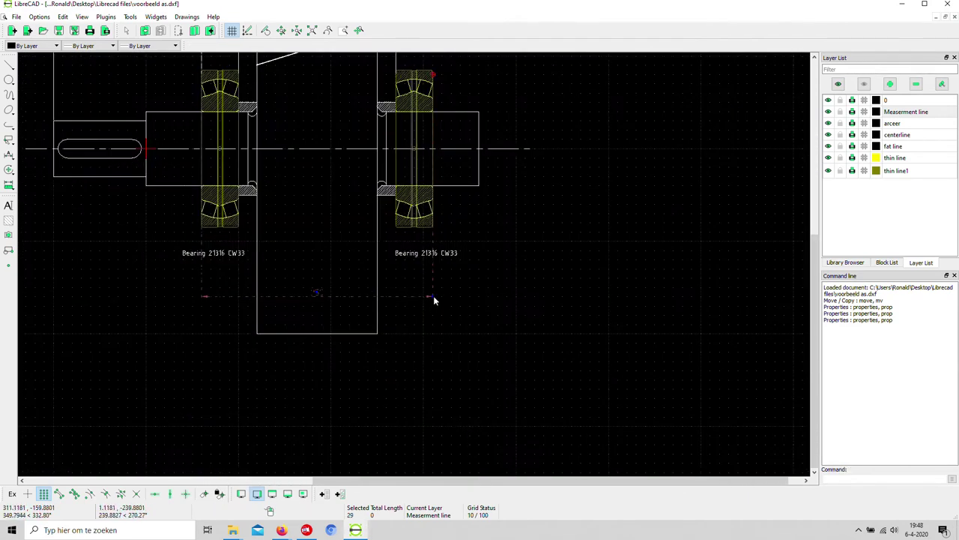
drag(434, 296, 442, 353)
click(442, 362)
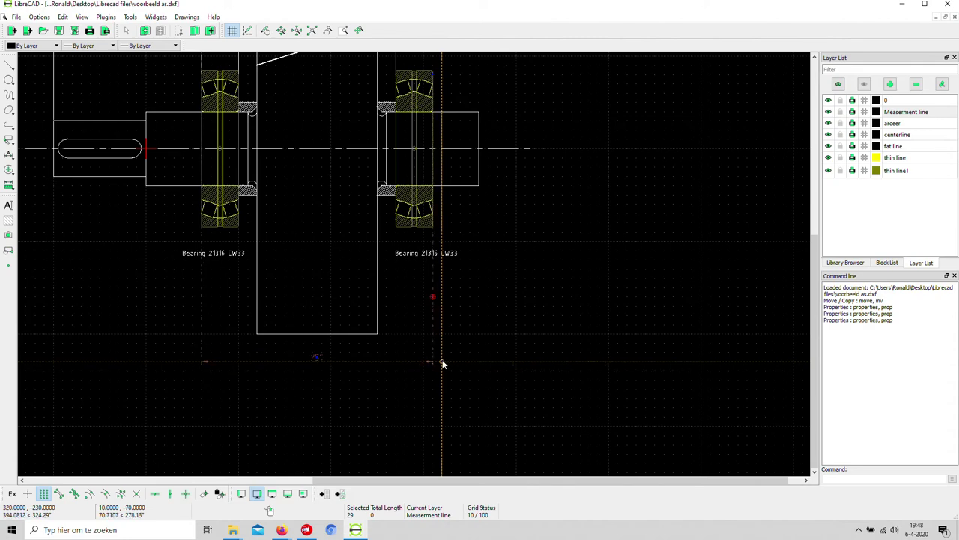
scroll(480, 298, up, 2)
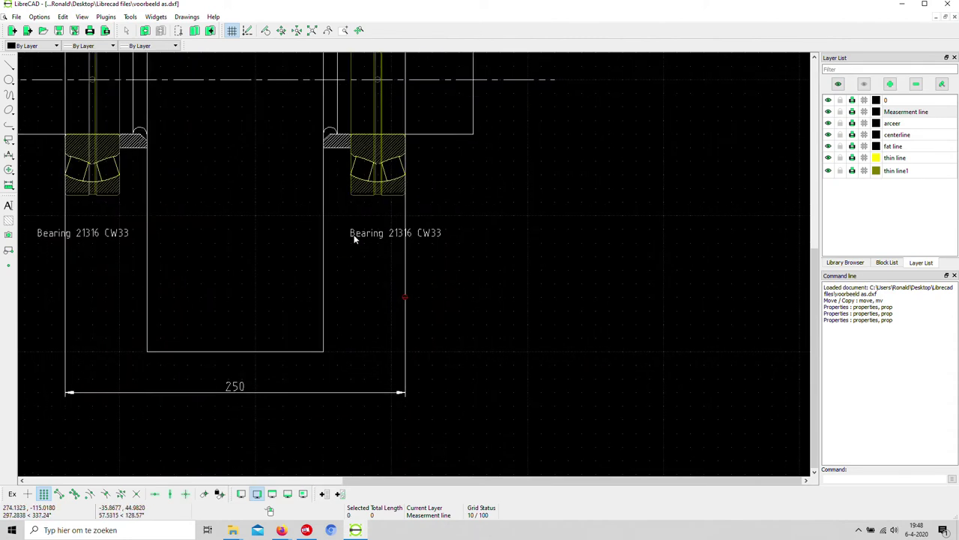
Place the right and left Bearing 21316 CW33 labels beside their respective bearings
click(434, 188)
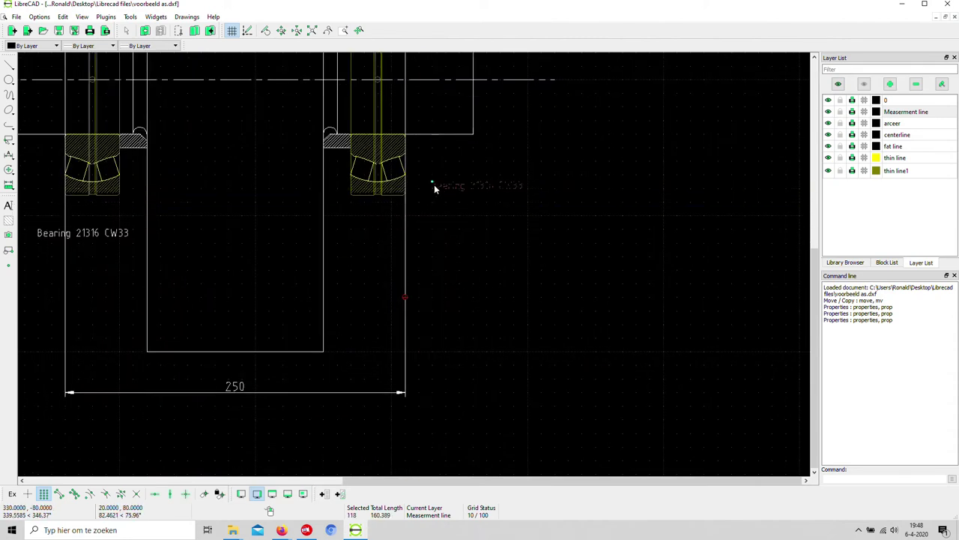
scroll(378, 284, down, 2)
scroll(208, 280, up, 2)
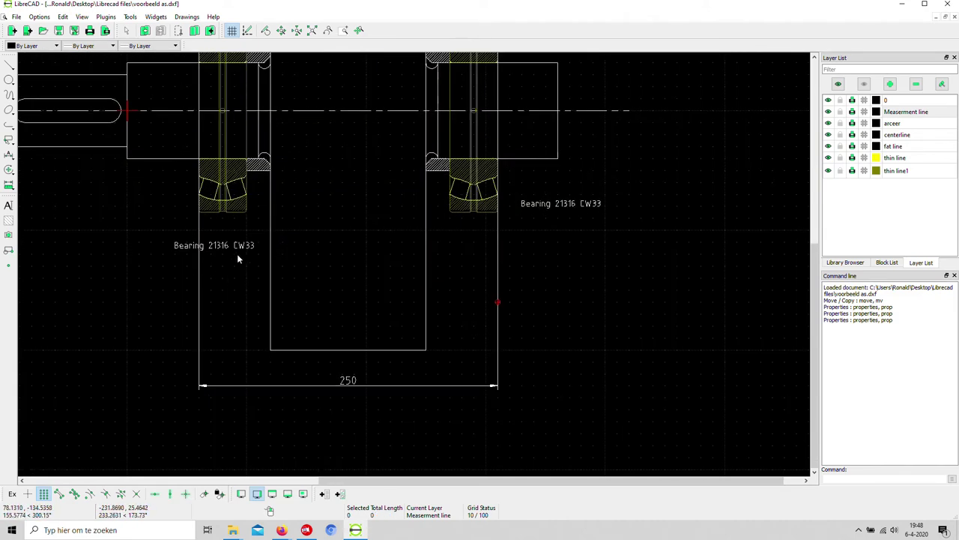
click(175, 242)
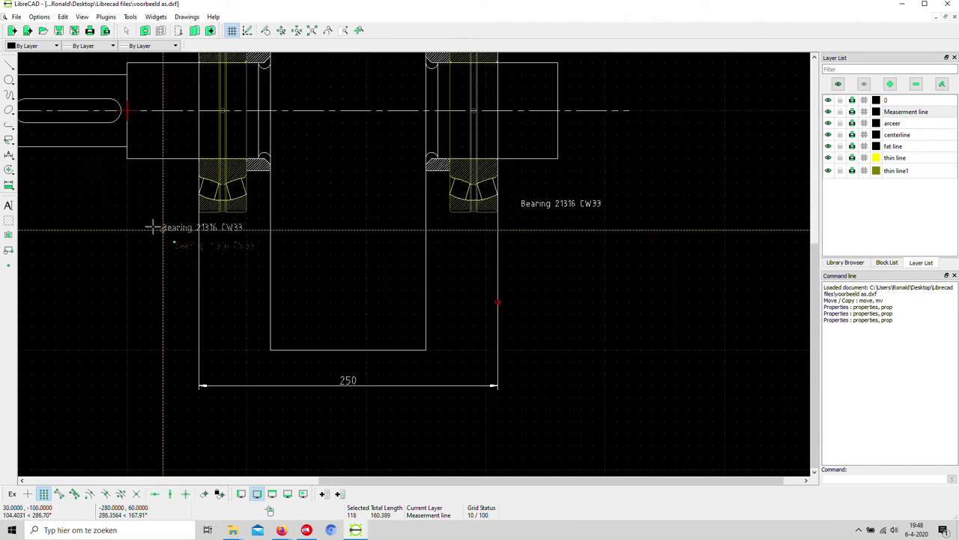
click(104, 203)
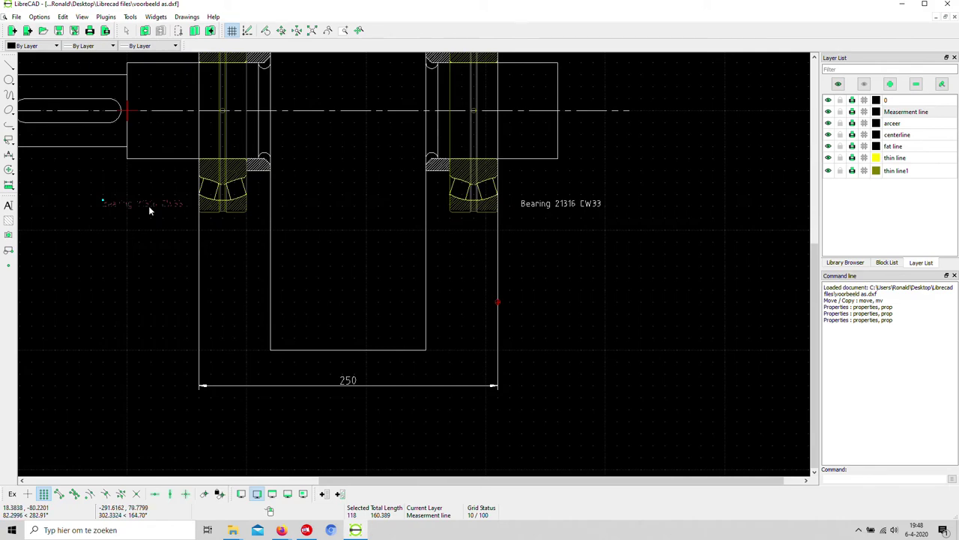
scroll(464, 329, down, 2)
scroll(620, 303, down, 1)
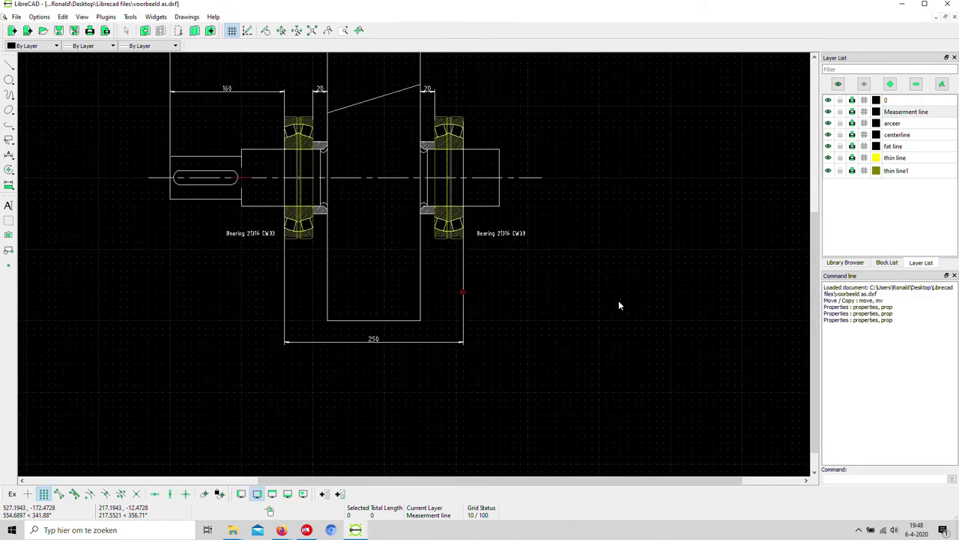
scroll(619, 305, down, 2)
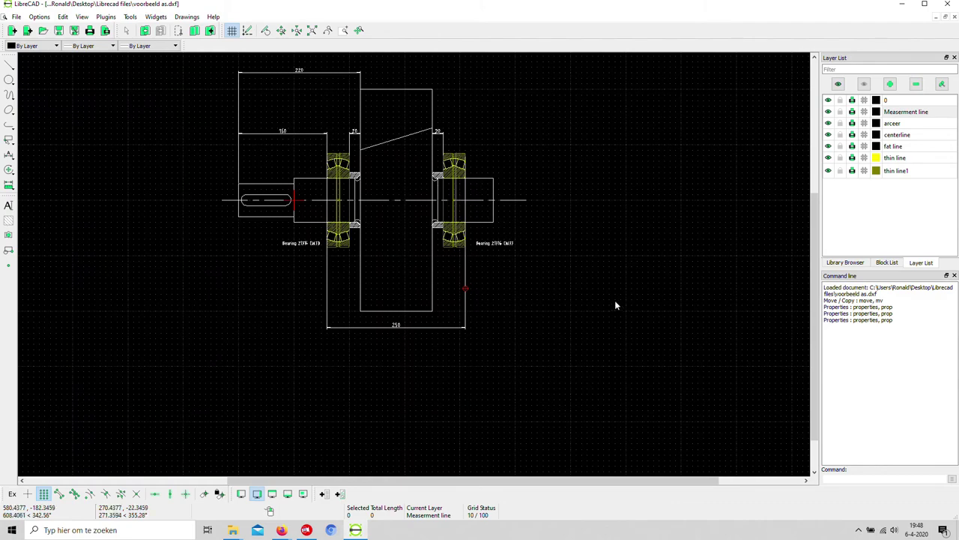
scroll(615, 306, up, 1)
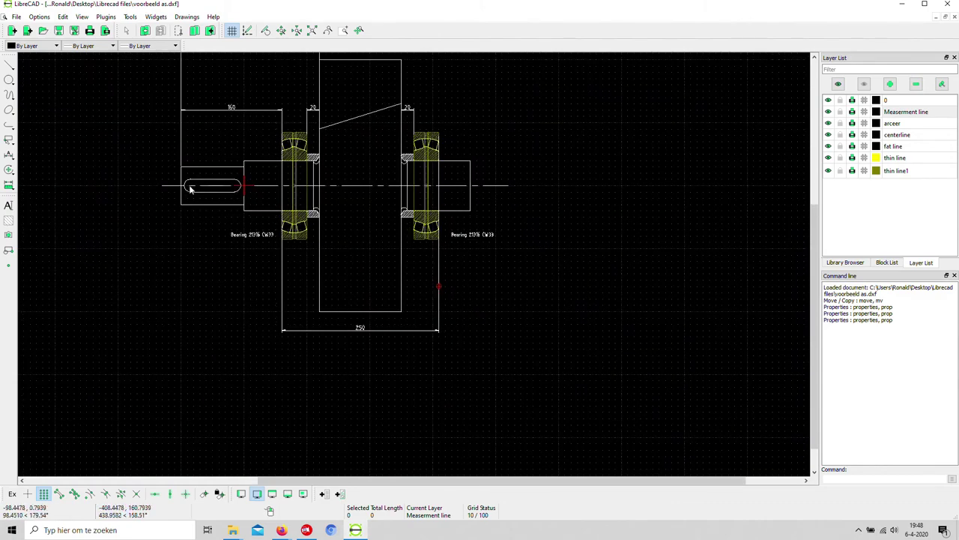
scroll(255, 176, up, 5)
scroll(347, 182, up, 3)
scroll(420, 217, down, 3)
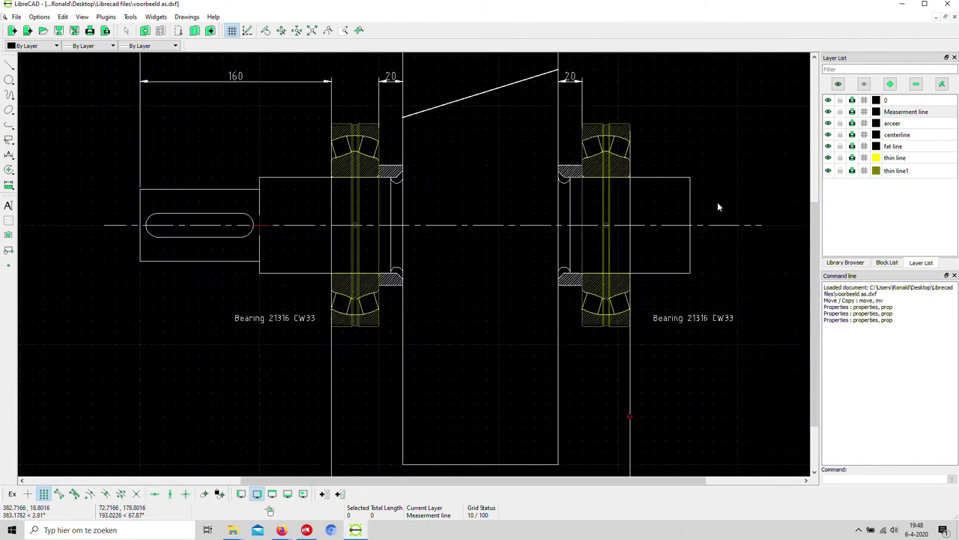
scroll(718, 206, down, 1)
scroll(718, 208, down, 3)
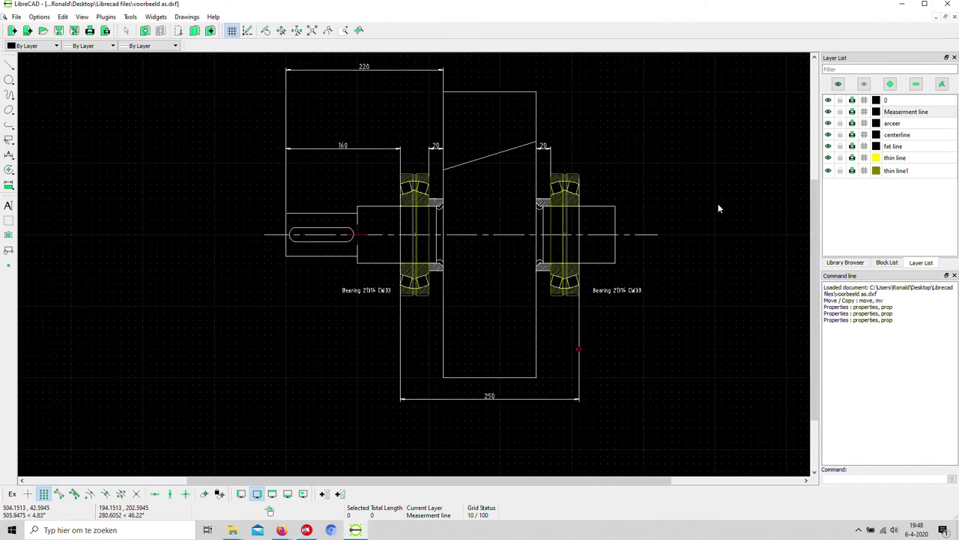
scroll(718, 208, down, 1)
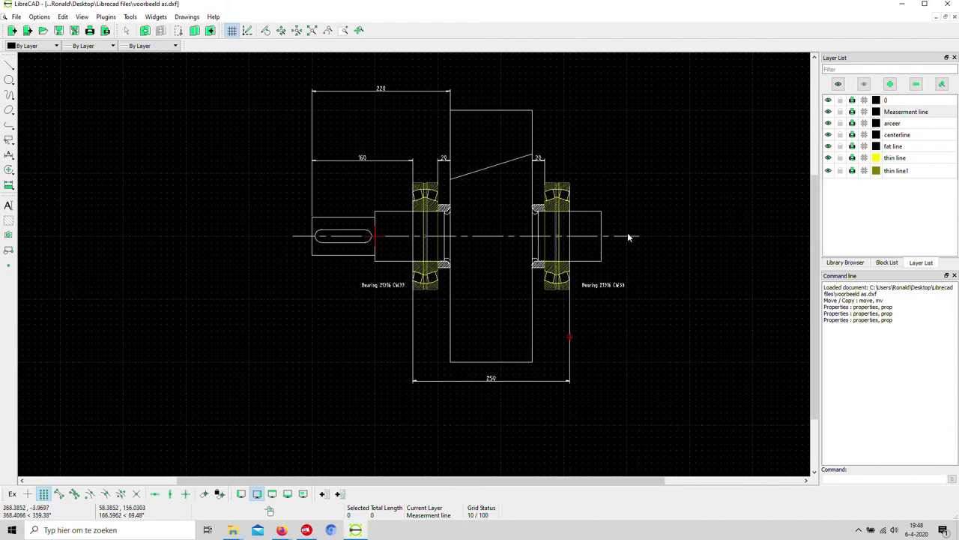
Insert the a3 title-block frame from the misc block library below and left of the shaft
click(847, 263)
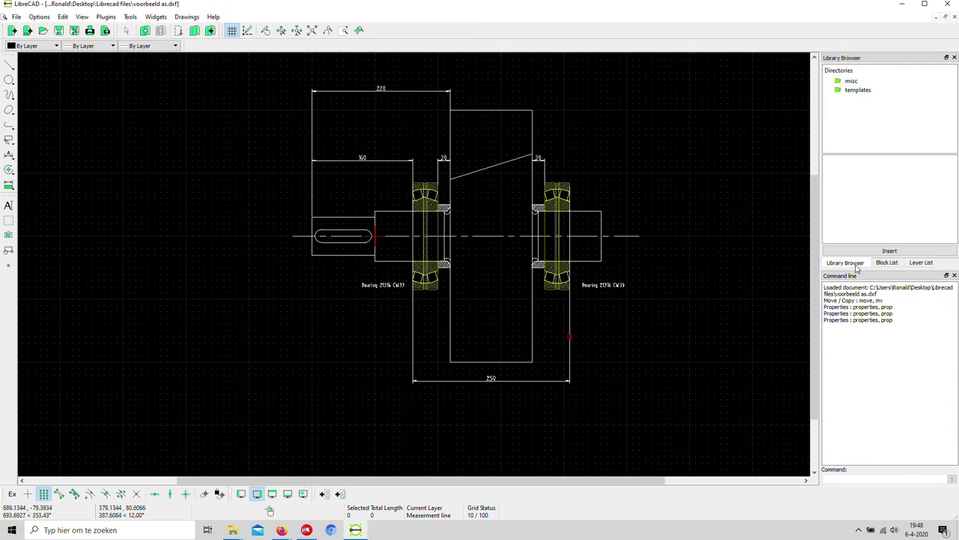
click(853, 81)
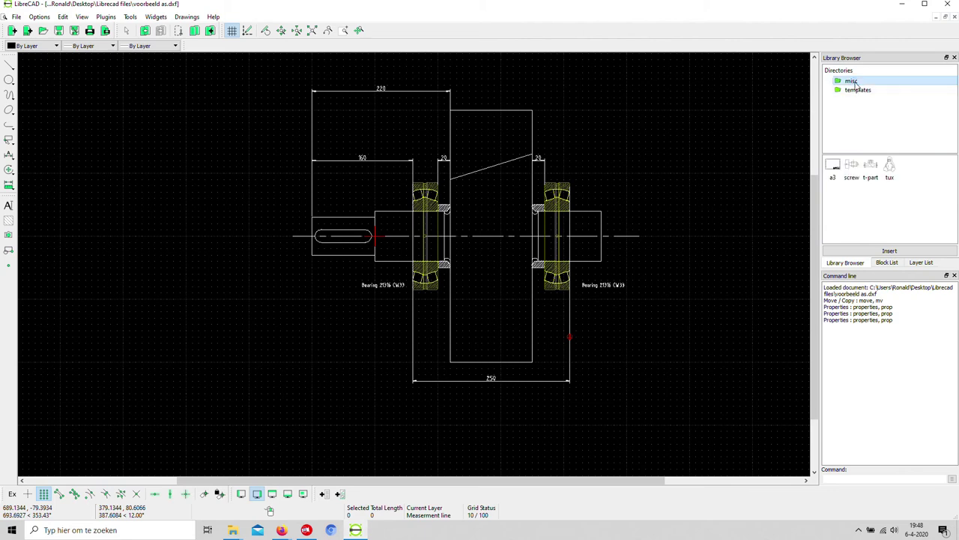
click(835, 169)
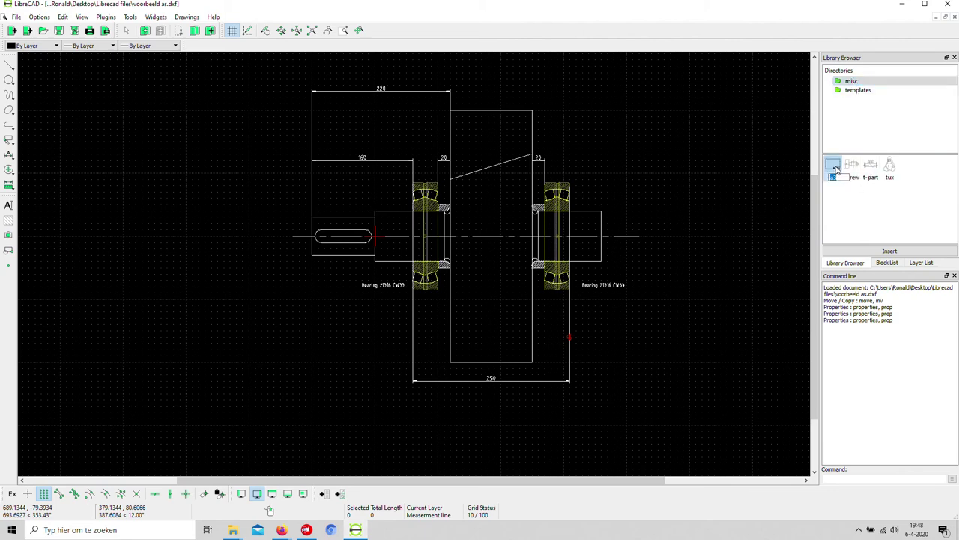
click(898, 253)
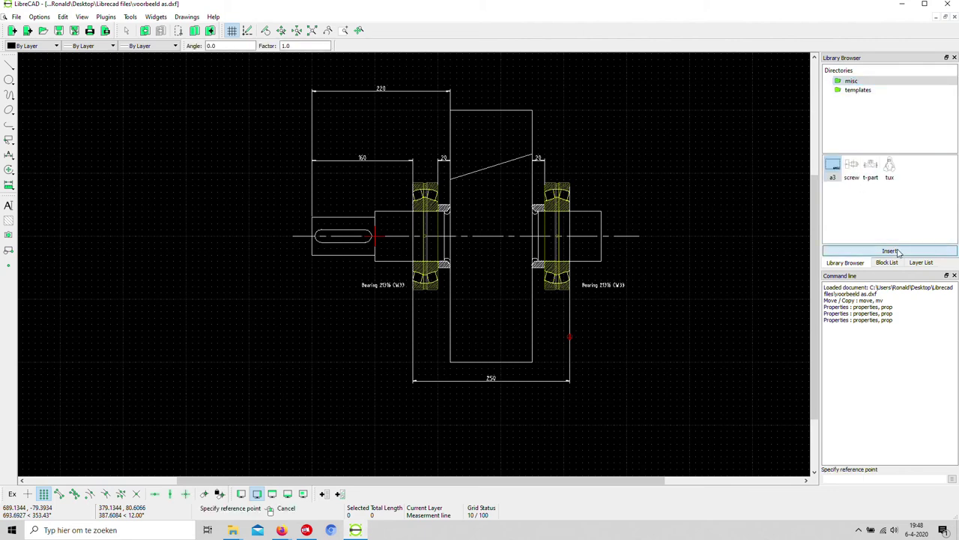
scroll(419, 371, down, 2)
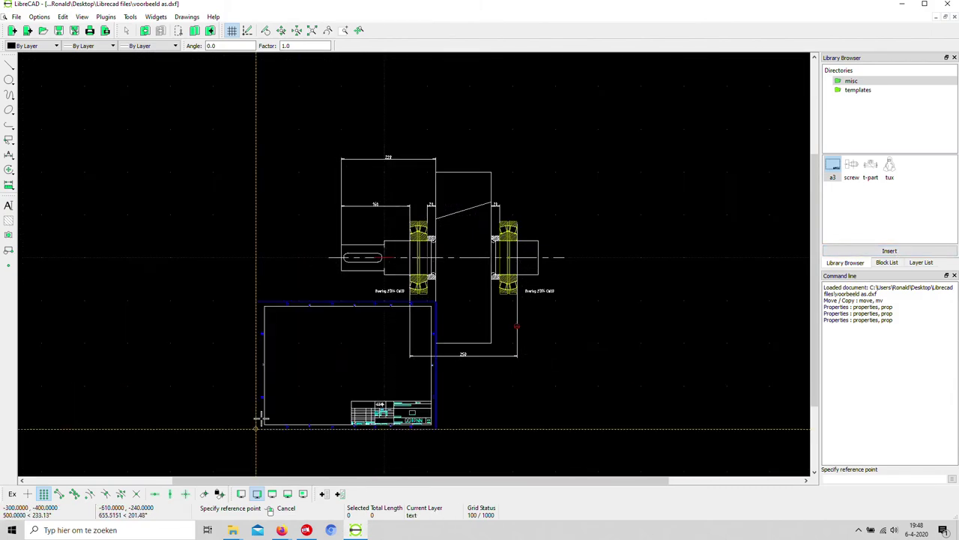
click(261, 420)
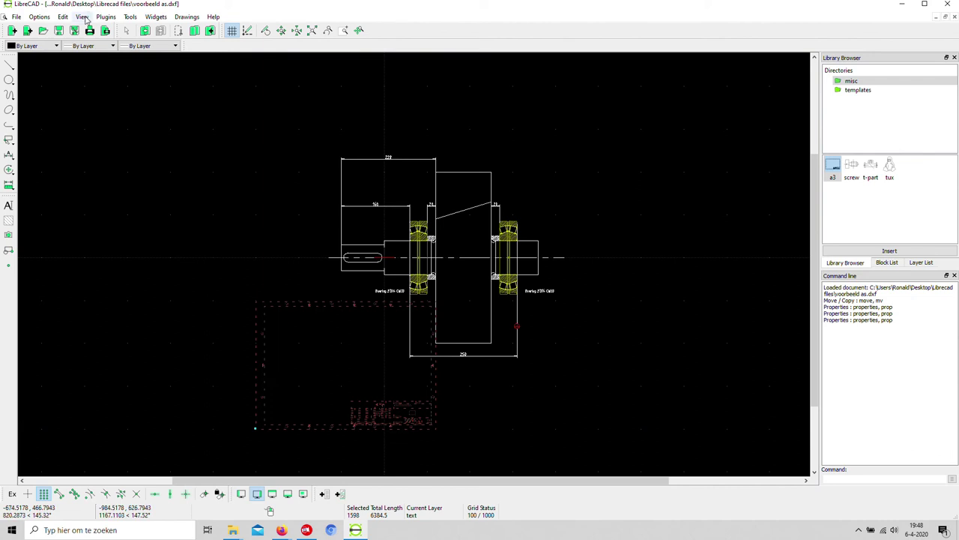
Start scaling the frame with its bottom-left corner as the base point
click(130, 17)
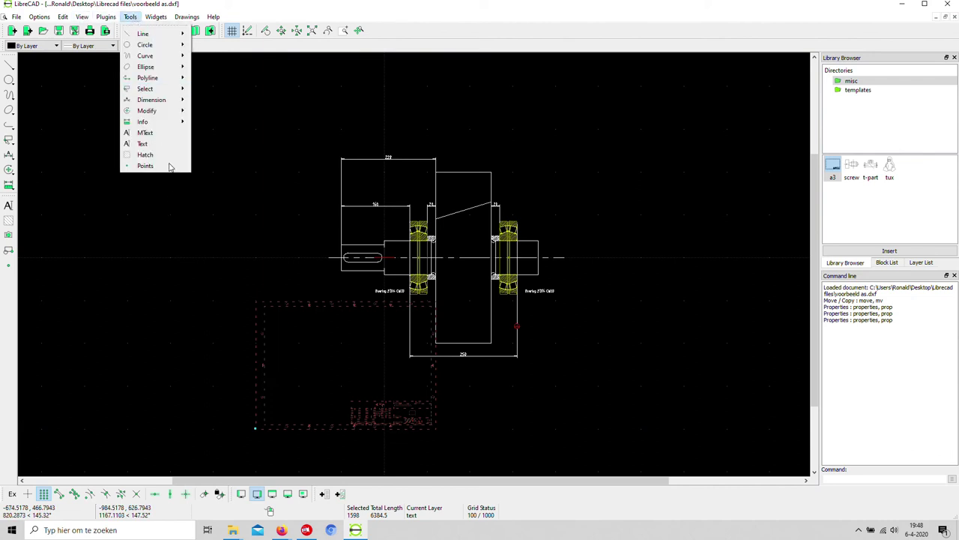
mouse_move(146, 111)
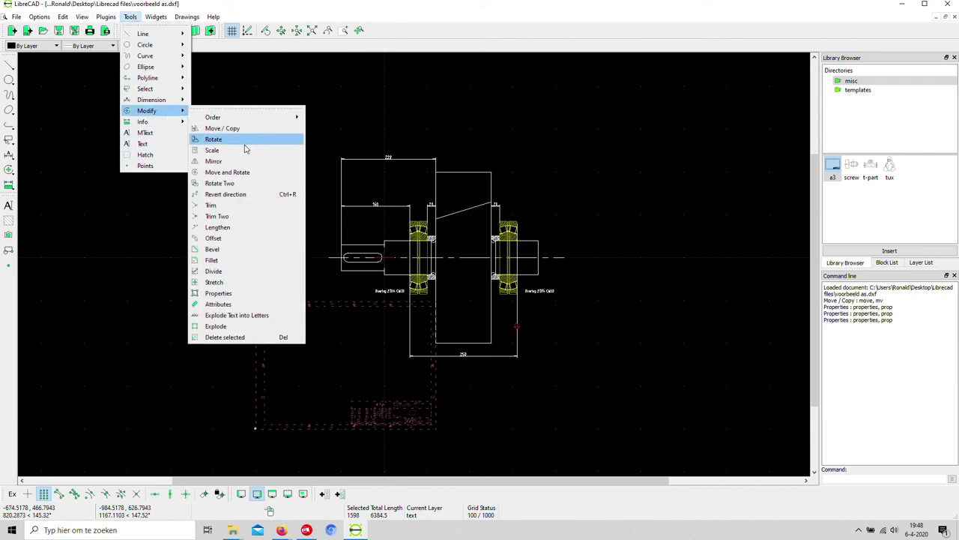
click(239, 150)
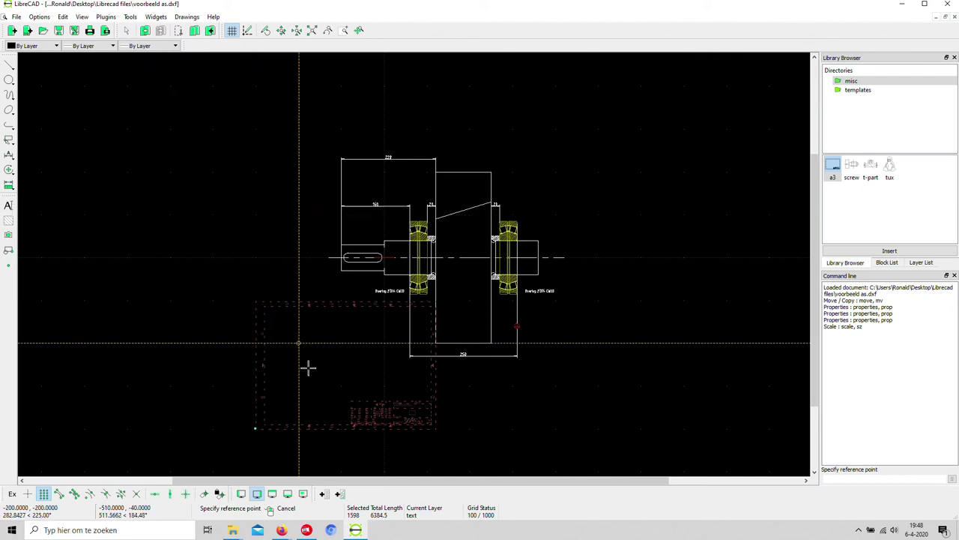
click(255, 433)
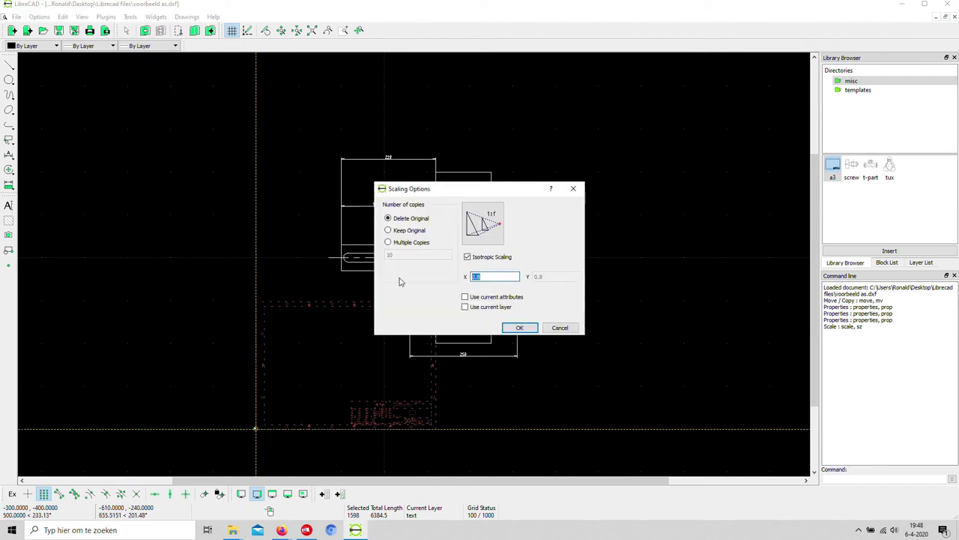
Scale the A3 frame by 3, then rescale it by 0.8 from its bottom-left corner
key(Return)
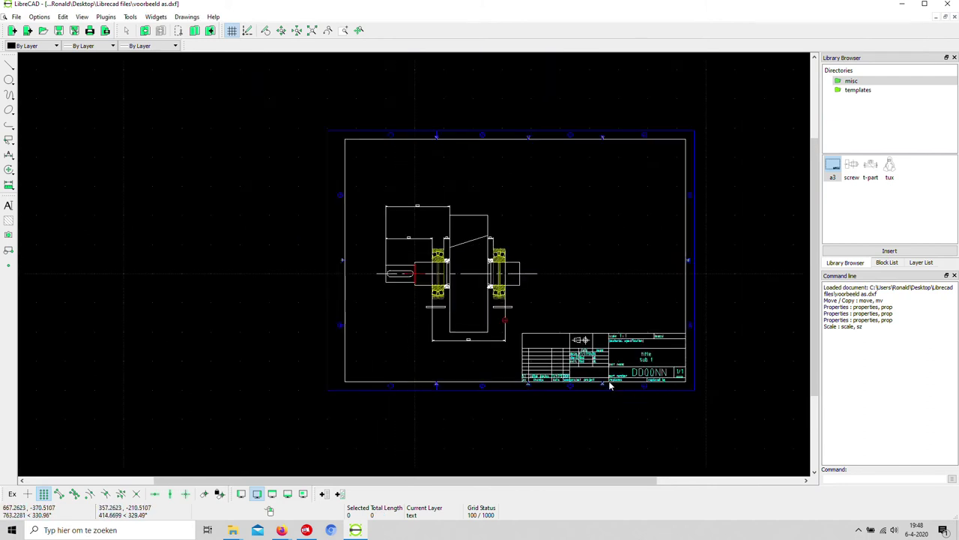
click(609, 385)
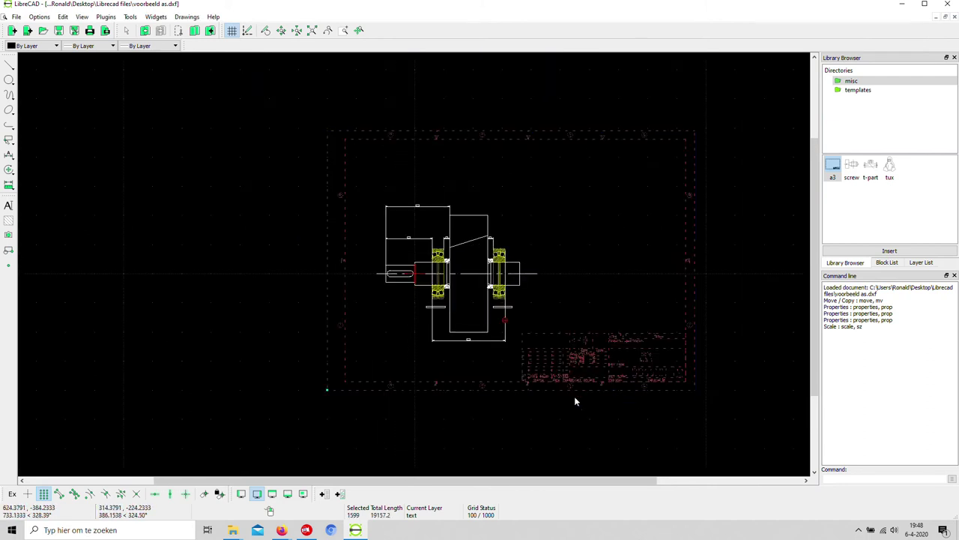
right_click(554, 407)
click(590, 414)
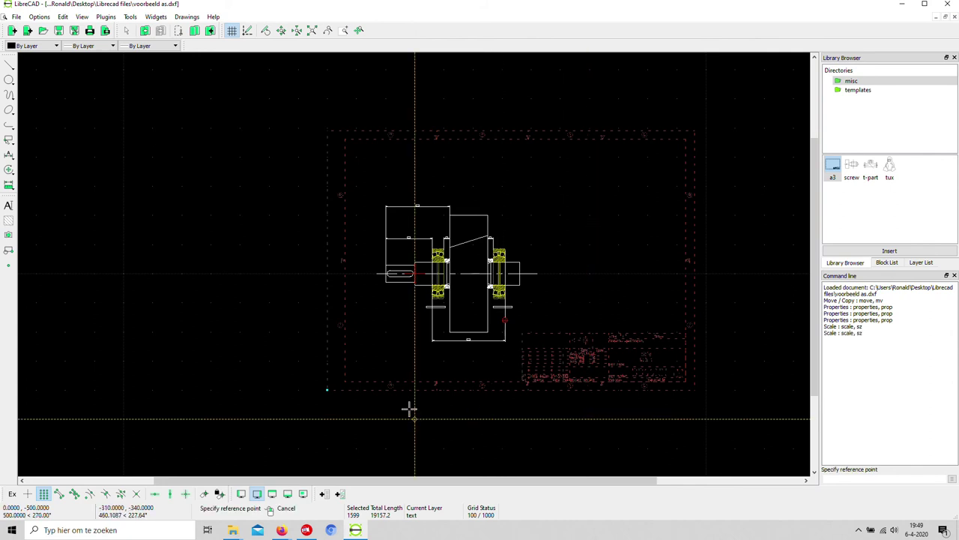
click(325, 395)
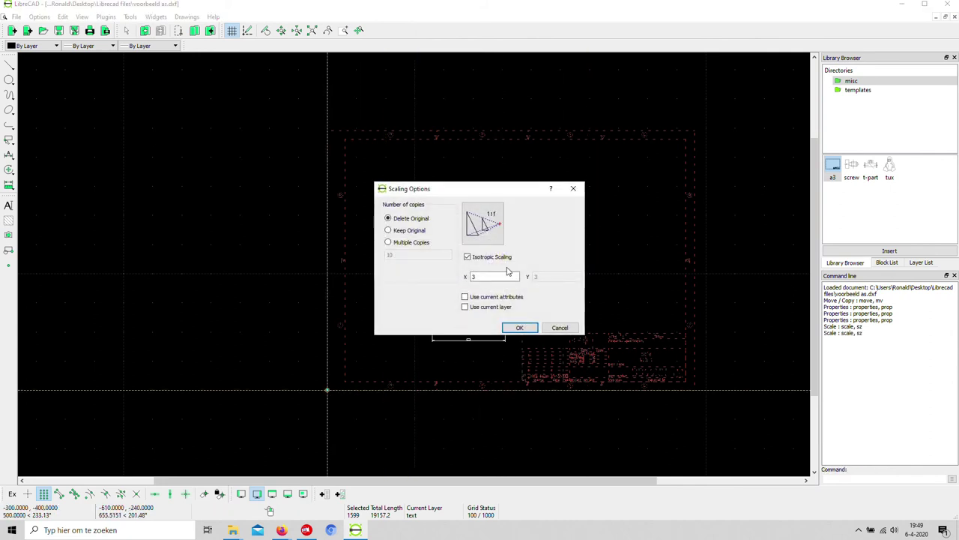
text(3)
click(519, 328)
key(ctrl+z)
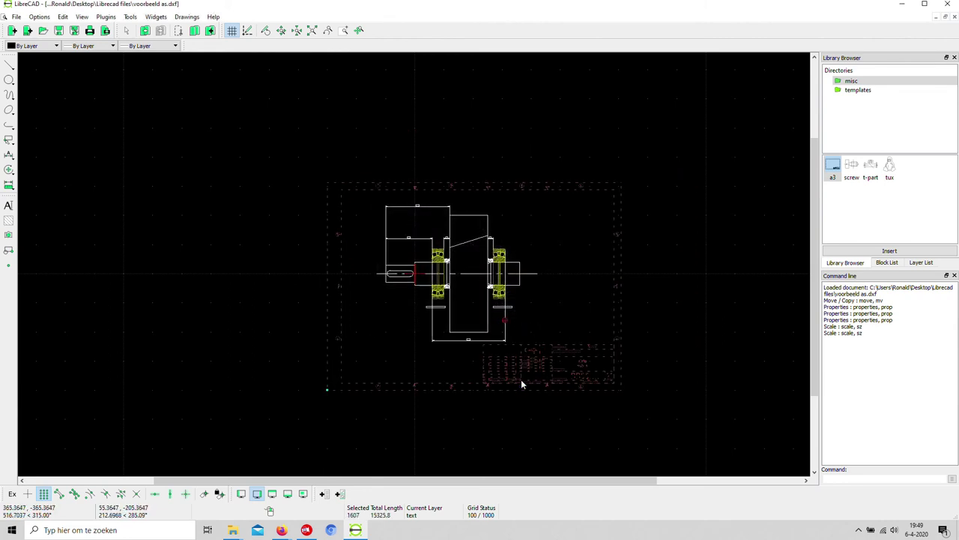
key(ctrl+z)
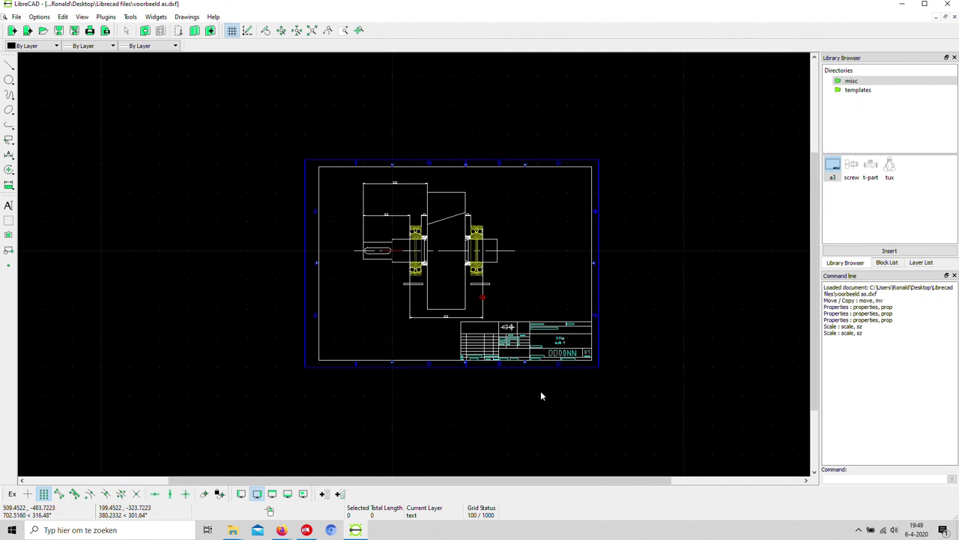
Show the framed A3 sheet in print preview and zoom in to check the bearing labels
click(17, 17)
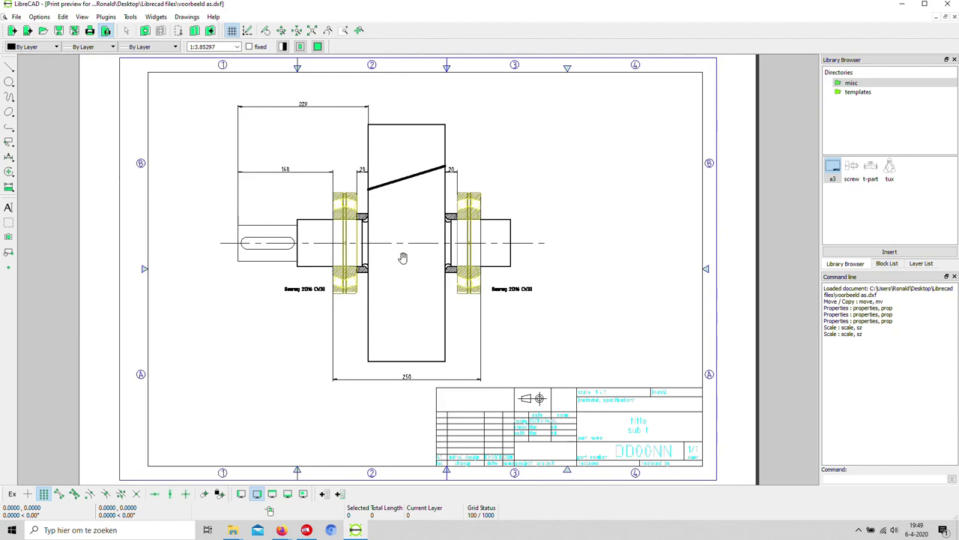
scroll(409, 270, down, 1)
scroll(442, 300, up, 3)
scroll(480, 248, up, 3)
scroll(510, 240, up, 1)
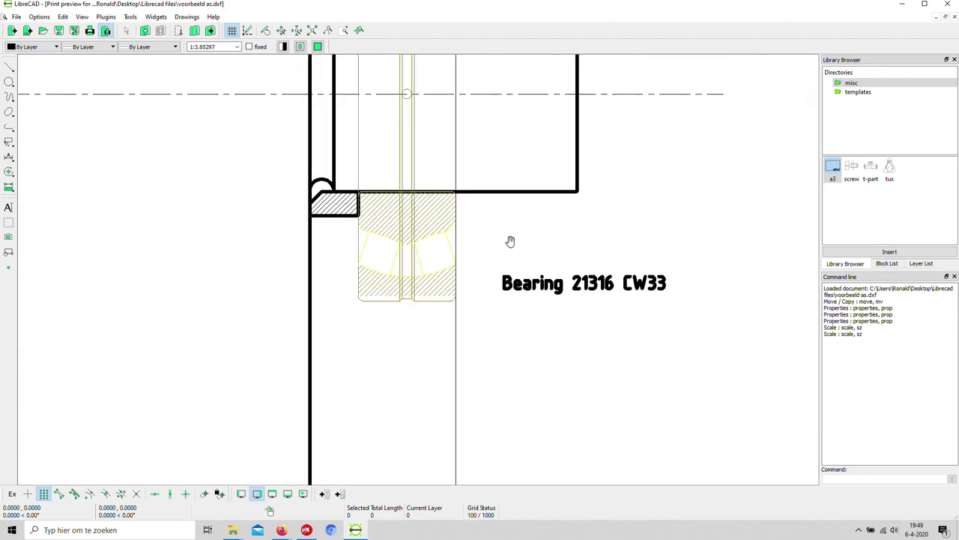
scroll(510, 241, down, 2)
scroll(482, 250, down, 1)
scroll(420, 270, down, 2)
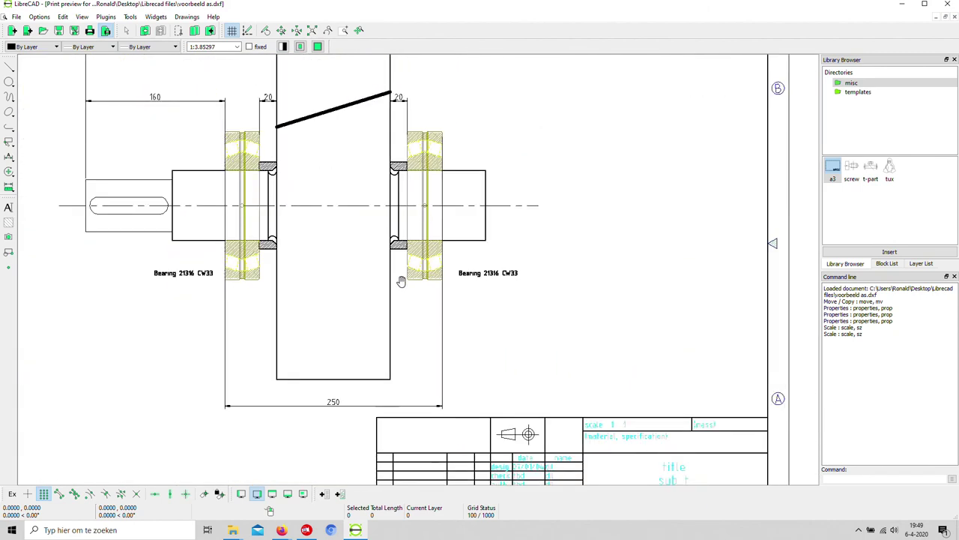
scroll(387, 278, down, 2)
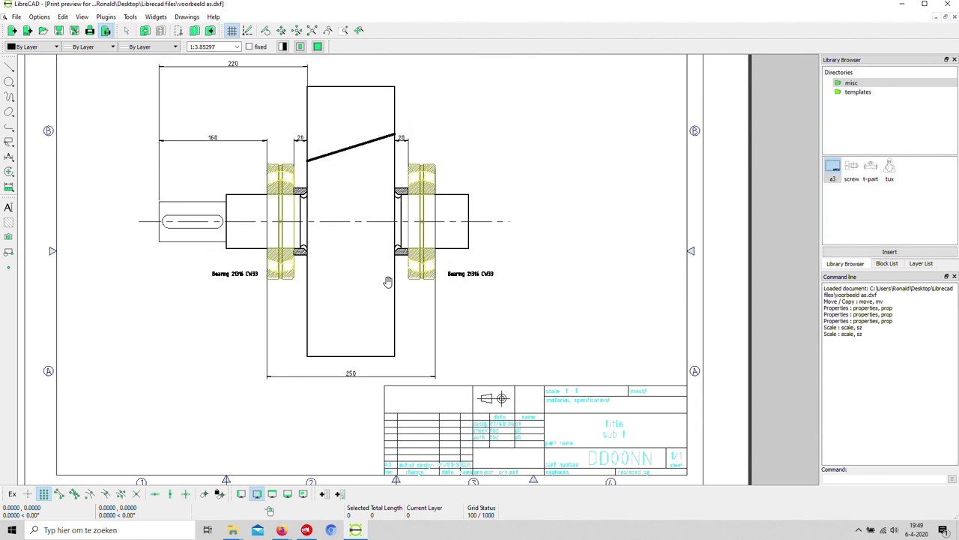
scroll(380, 281, down, 1)
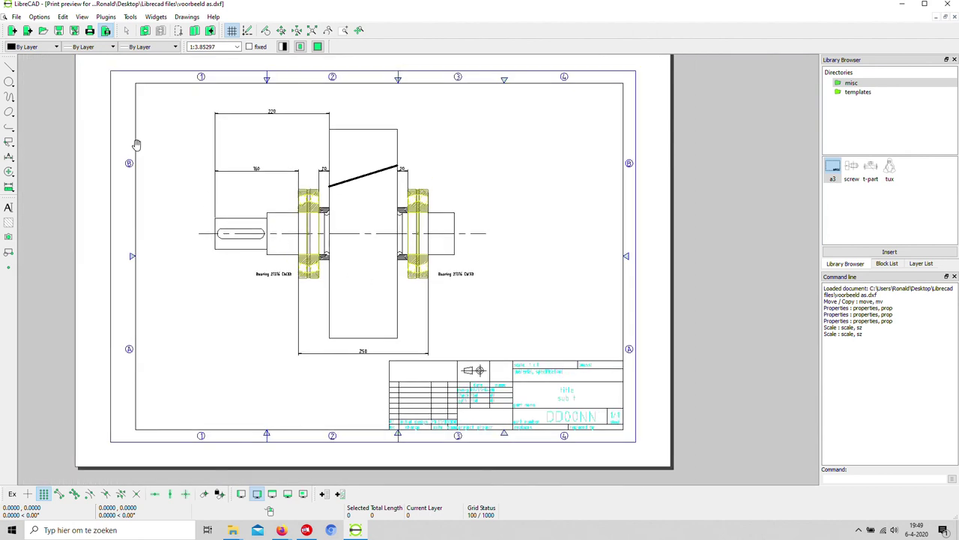
click(16, 18)
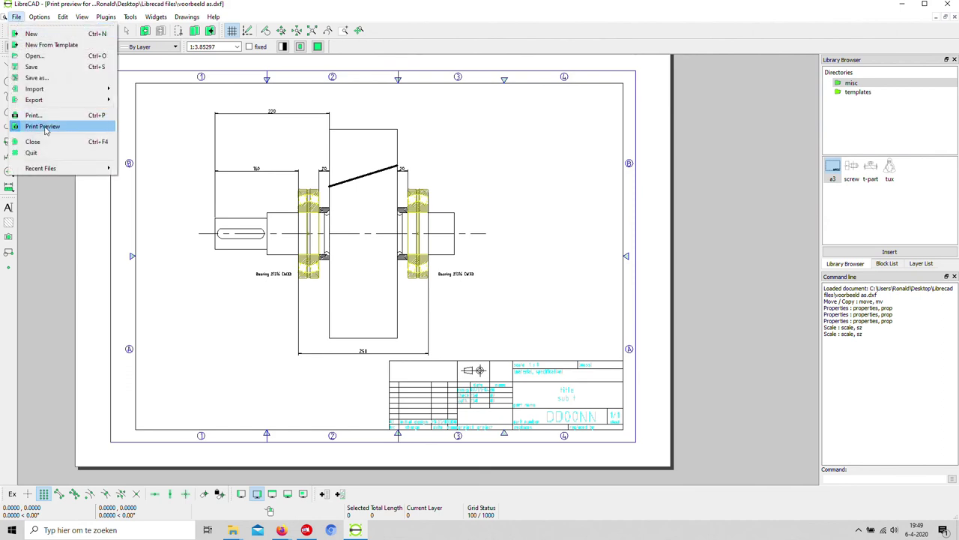
Export the sheet as the PDF 'mounting bearing project' in the Librecad files folder
mouse_move(34, 100)
click(169, 112)
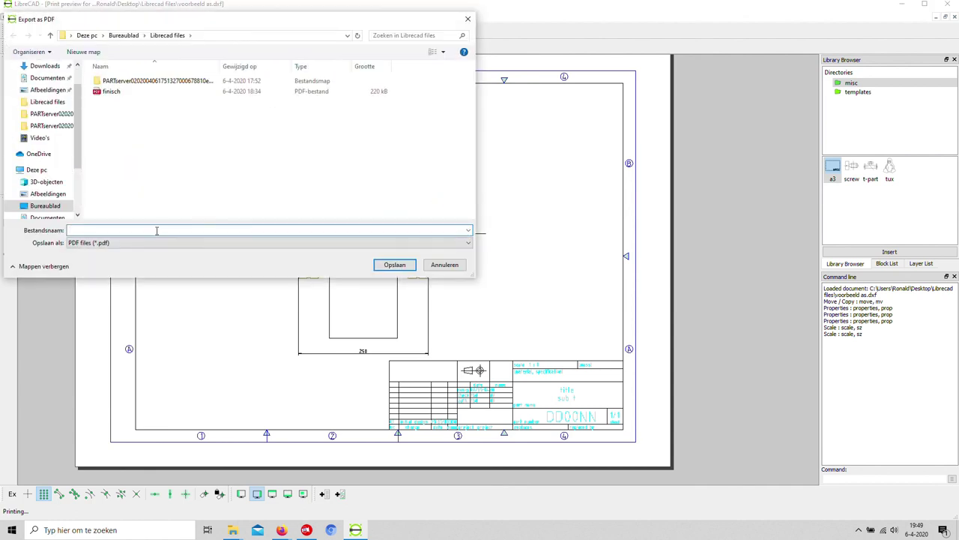
text(mount)
text(ing bearing project)
click(395, 265)
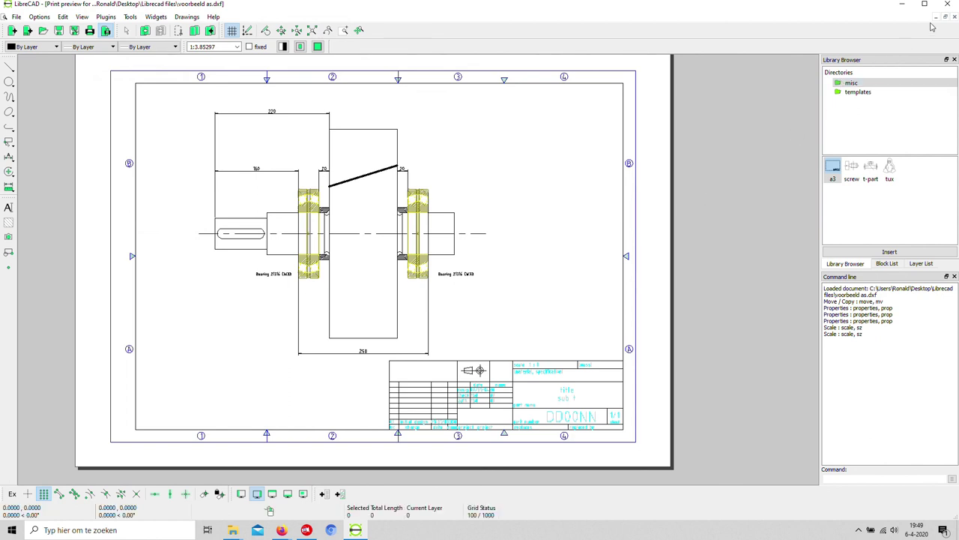
Close the print preview, choosing to save the drawing when prompted
click(949, 5)
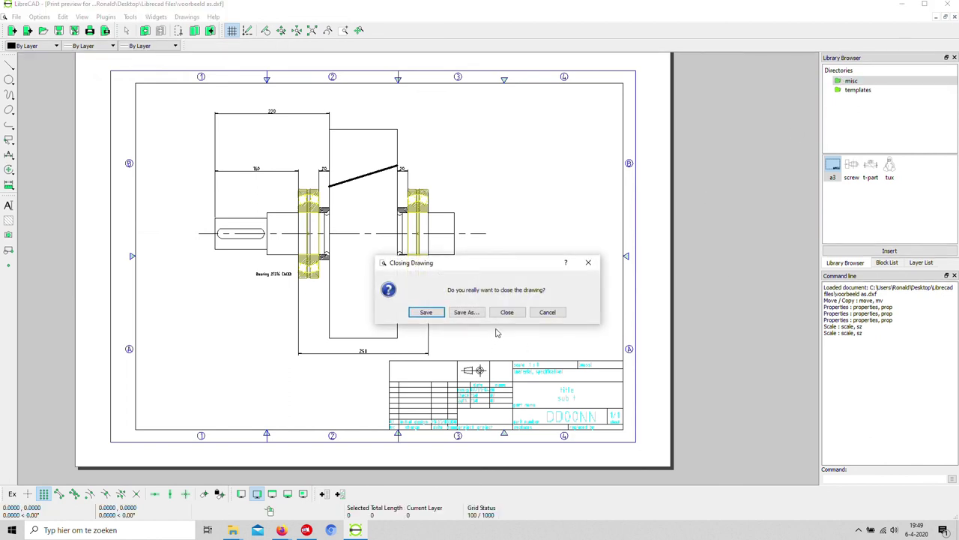
click(437, 316)
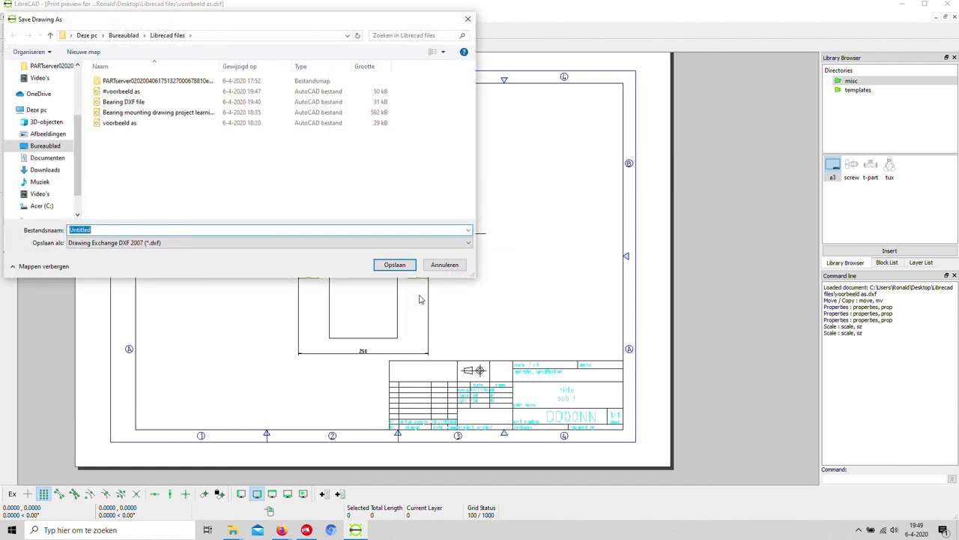
click(409, 272)
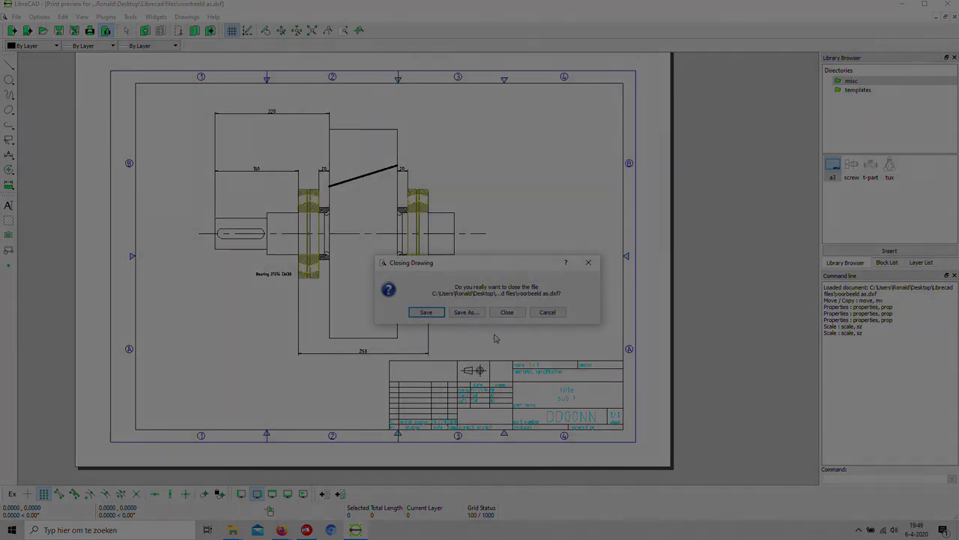